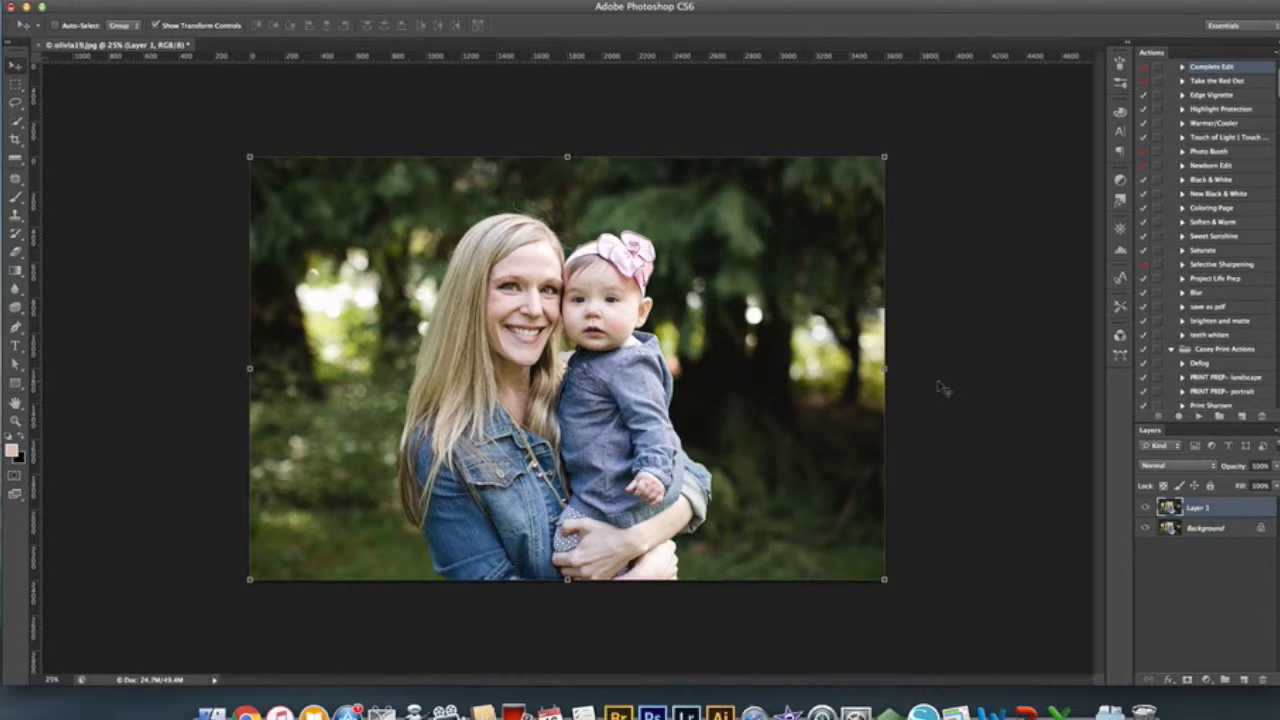
# Remove the small dark spot on the baby's cheek with the Clone Stamp tool on Layer 1.
pyautogui.press('super+equal')
pyautogui.press('super+equal')
pyautogui.press('super+equal')
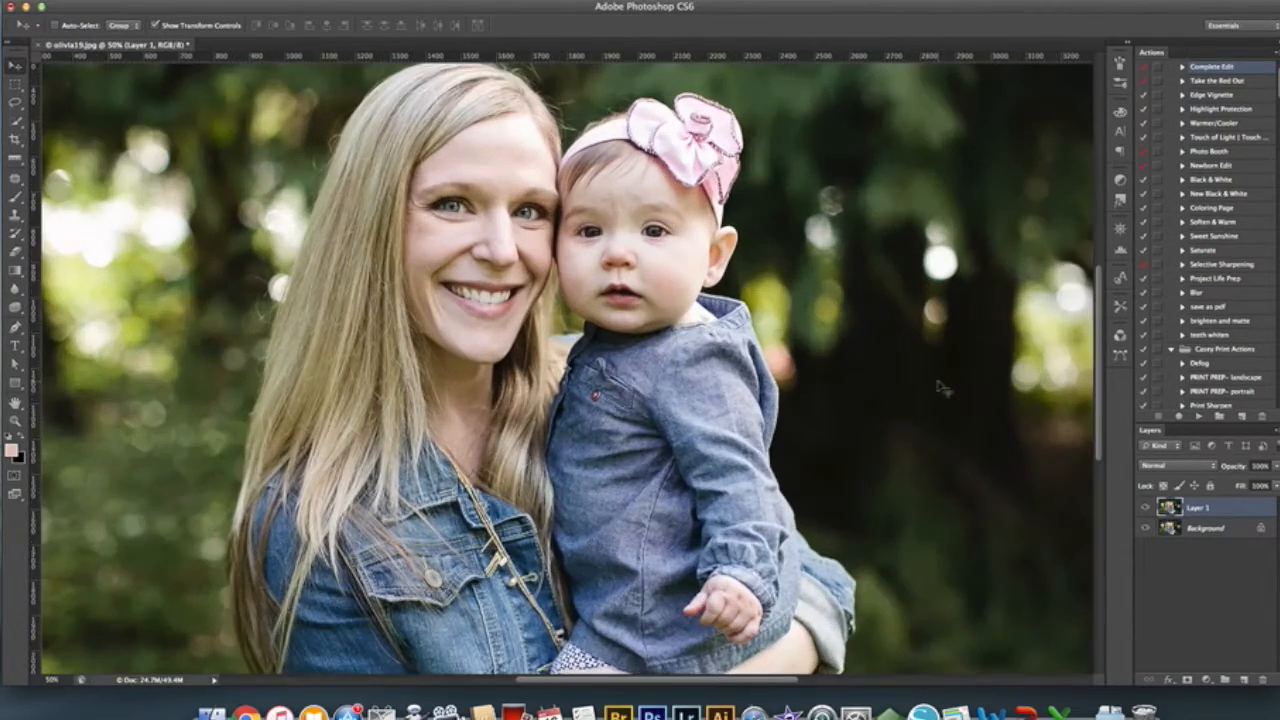
pyautogui.scroll(3, 843, 408)
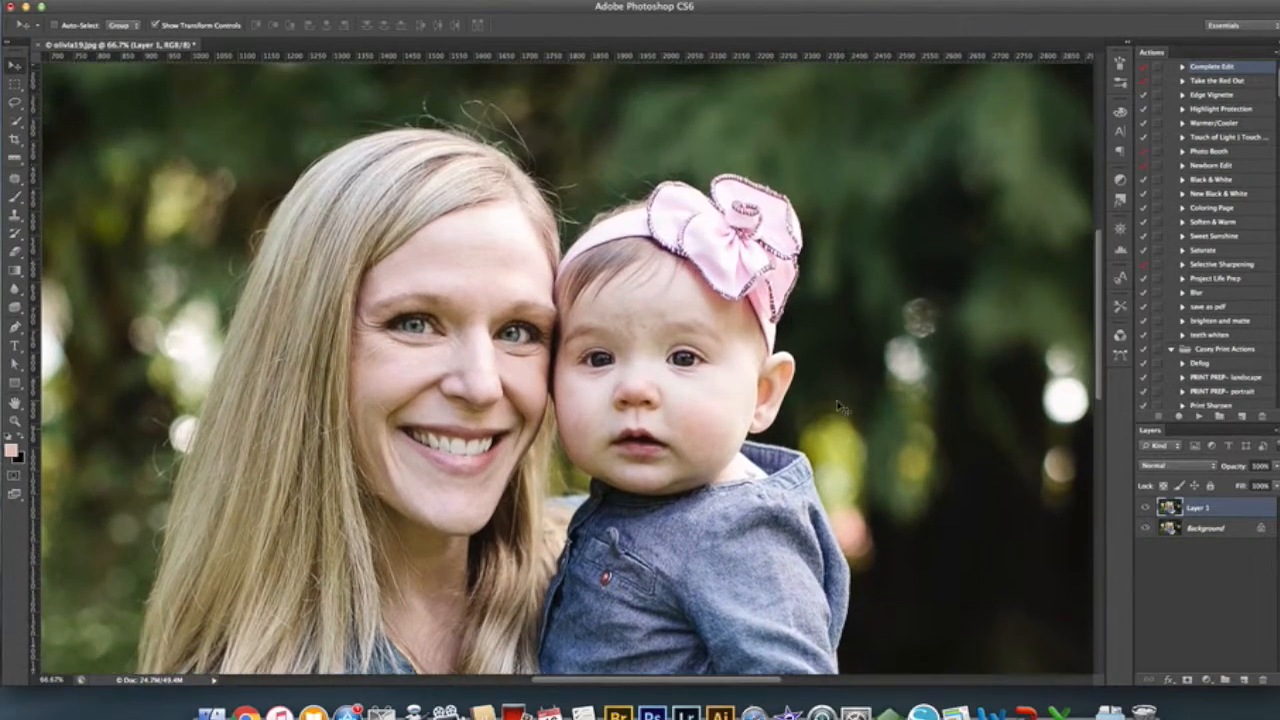
pyautogui.click(13, 216)
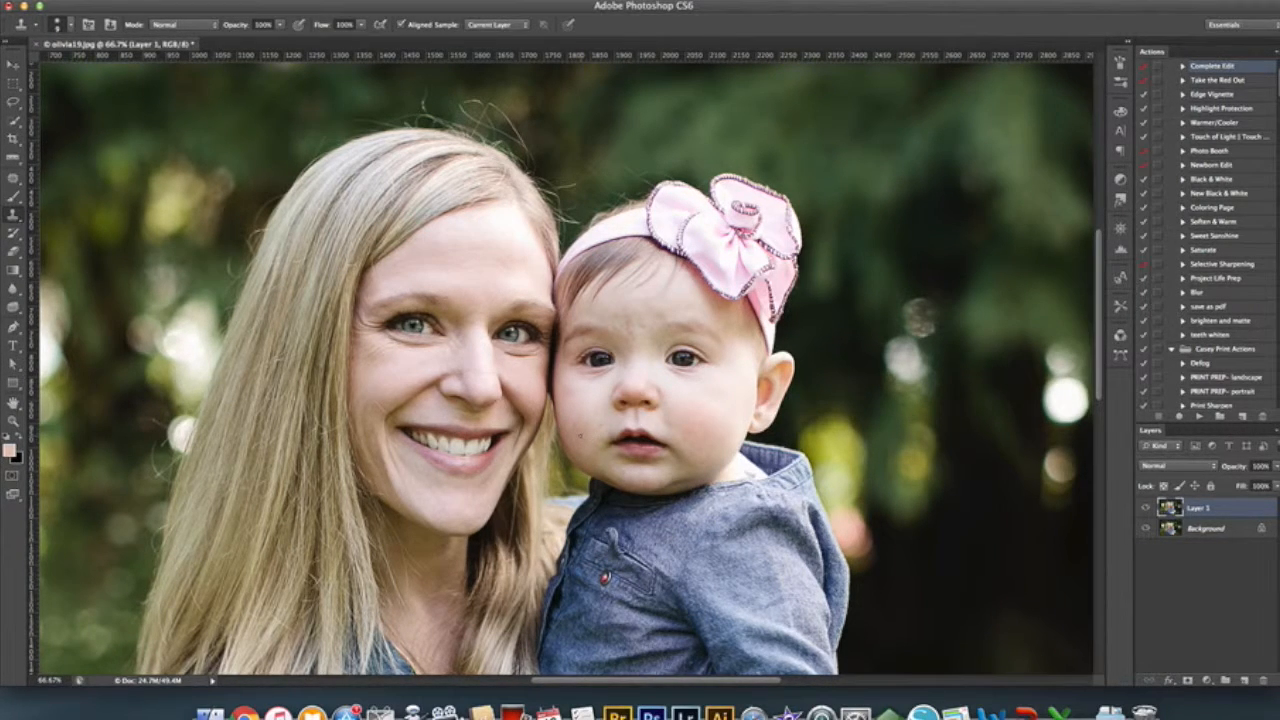
pyautogui.click(580, 436)
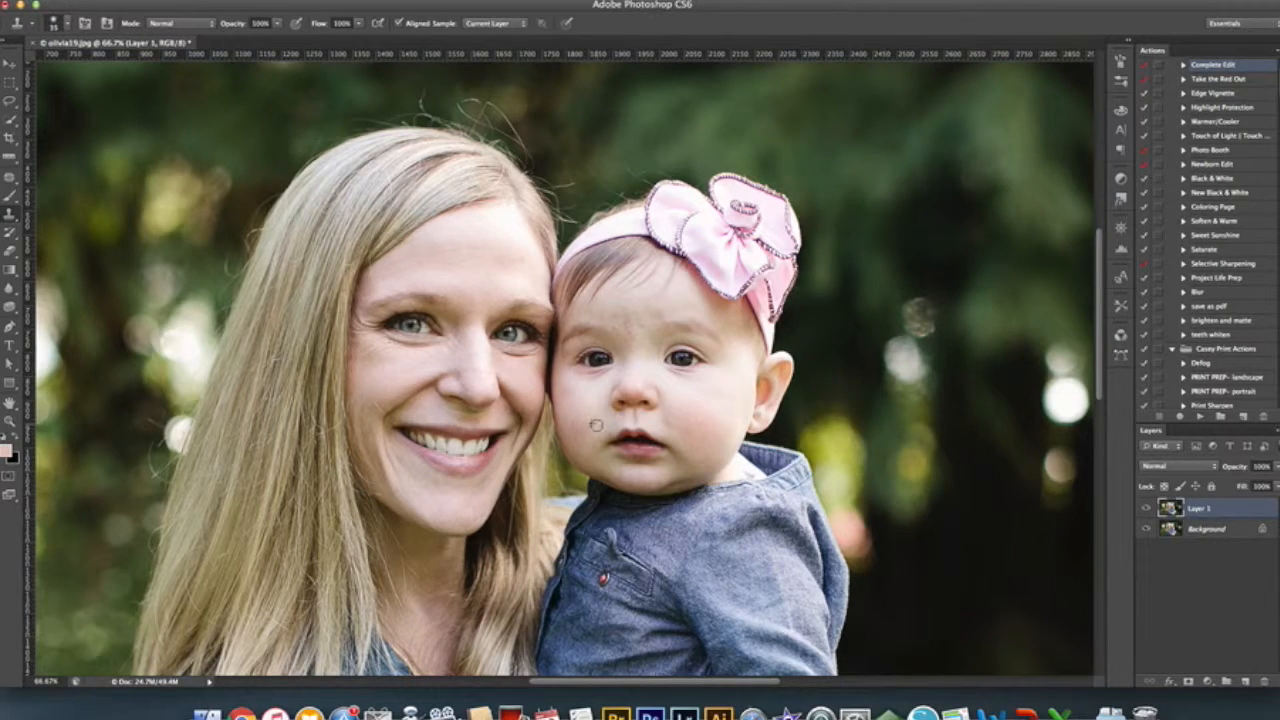
# Examine the skin on both faces up close and compare the spot-cleaned Layer 1 with the original Background.
pyautogui.press('super+equal')
pyautogui.press('super+equal')
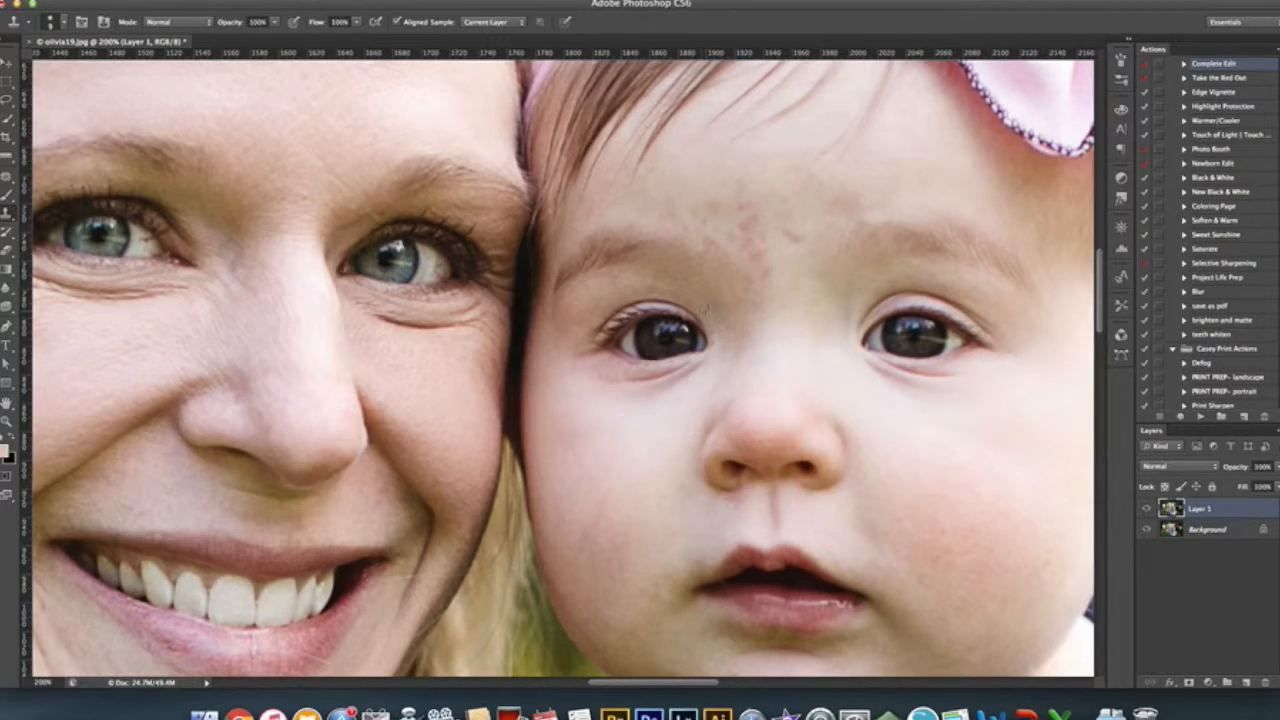
pyautogui.press('super+minus')
pyautogui.press('super+minus')
pyautogui.press('super+minus')
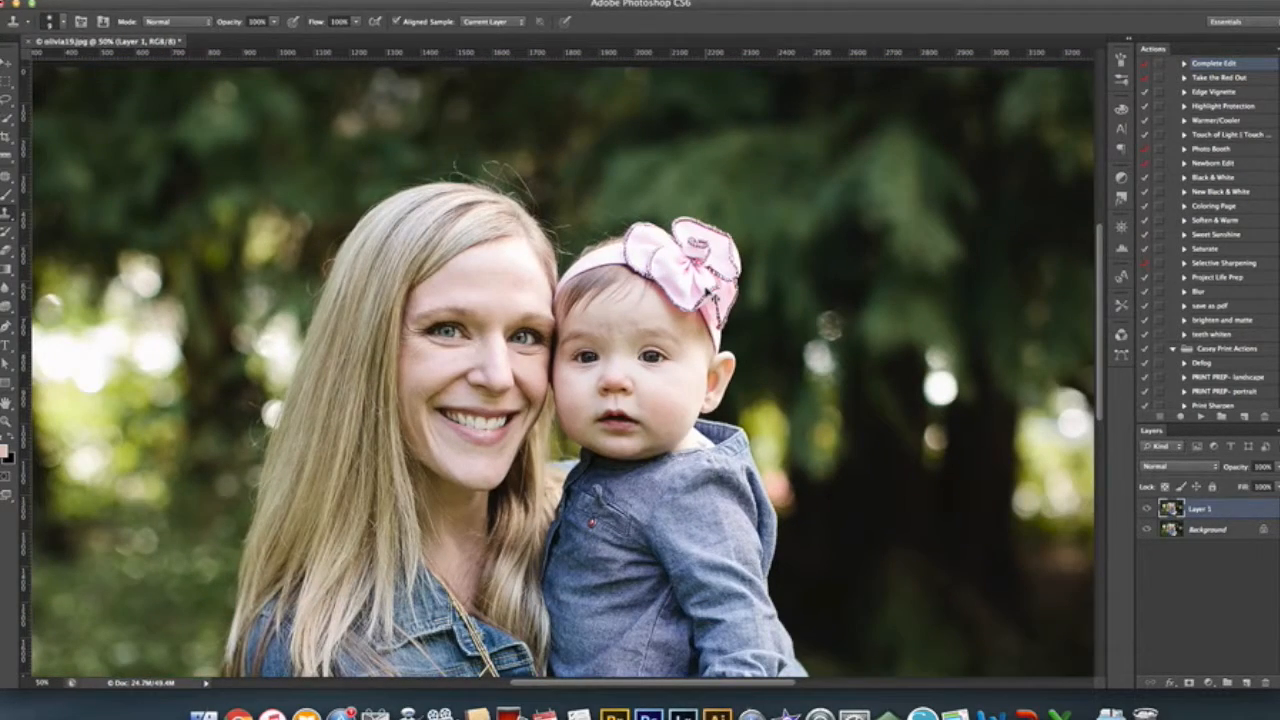
pyautogui.click(1146, 509)
pyautogui.click(1146, 509)
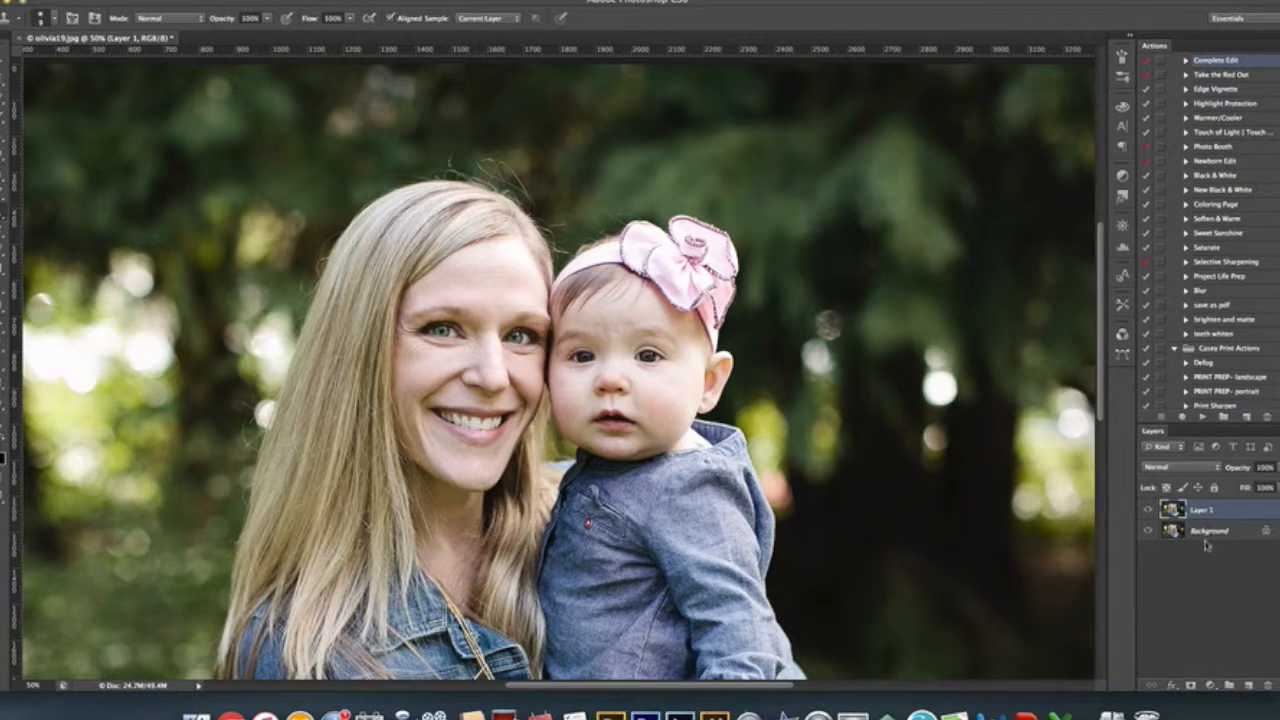
pyautogui.press('super+minus')
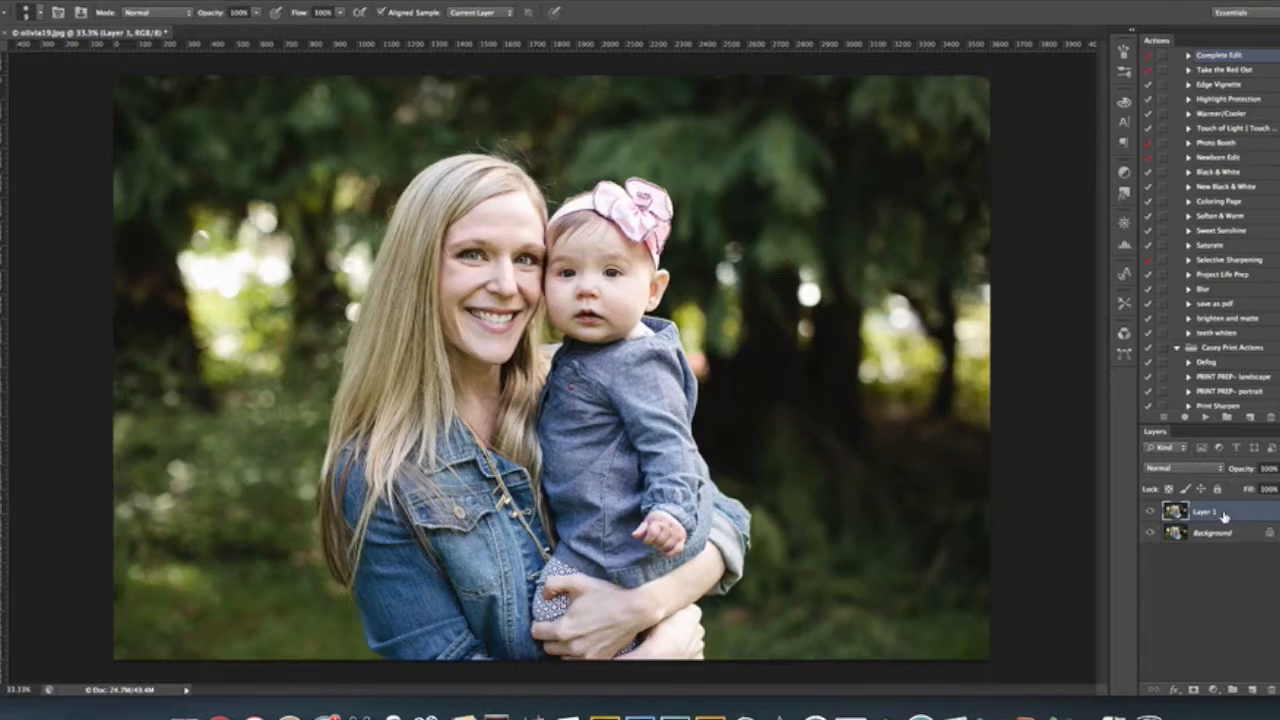
# Apply the Imagenomic Portraiture filter to Layer 1 with the Default preset, output to a new layer with a transparency mask.
pyautogui.press('super+plus')
pyautogui.press('super+plus')
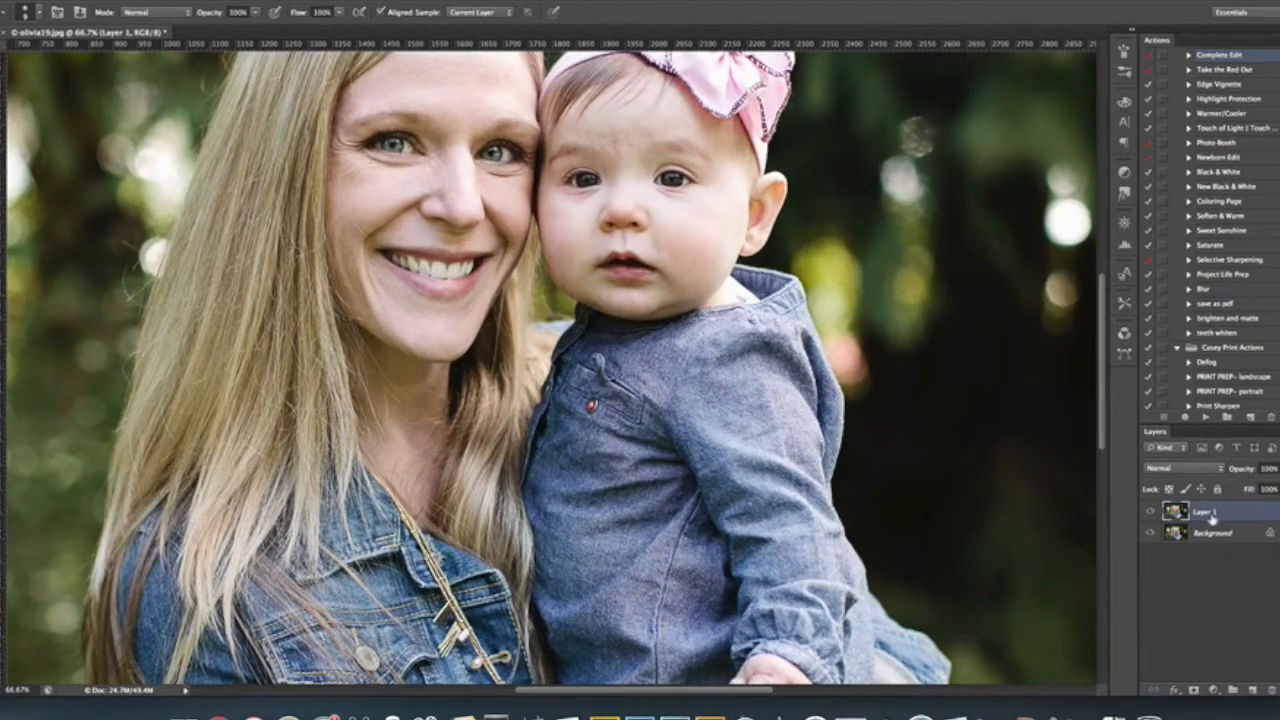
pyautogui.scroll(5, 381, 93)
pyautogui.click(308, 1)
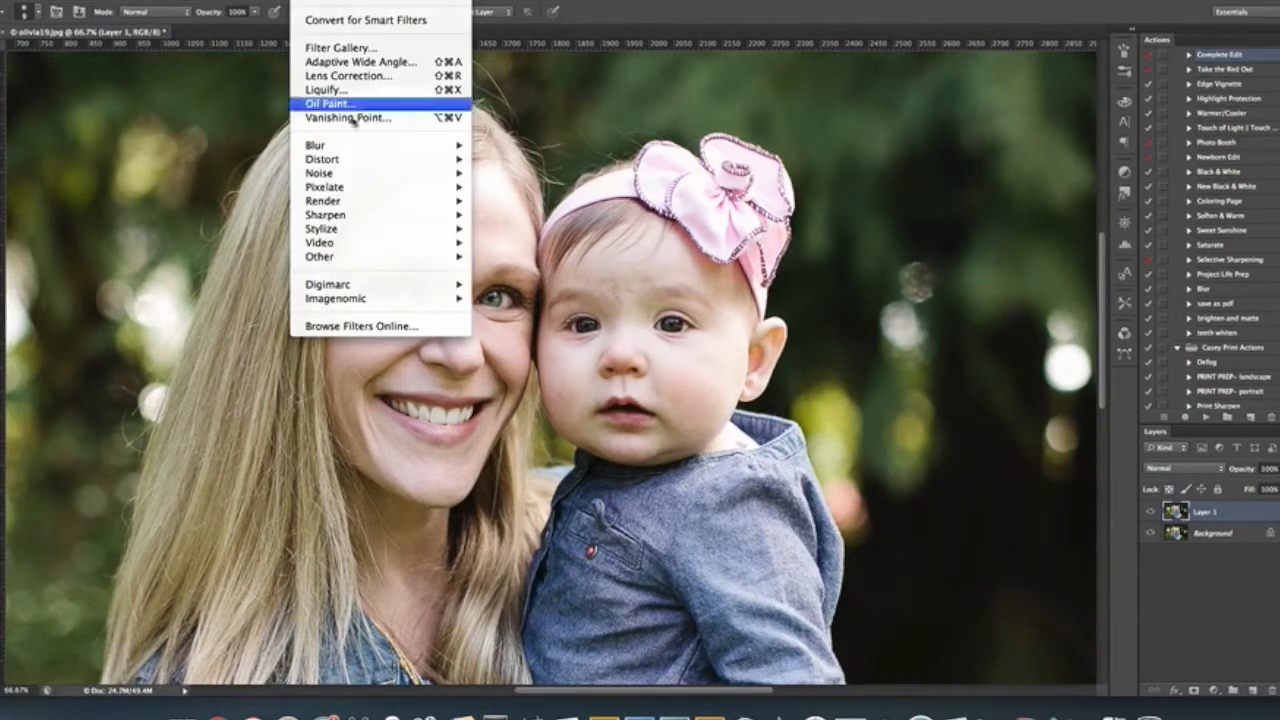
pyautogui.moveTo(356, 299)
pyautogui.click(518, 313)
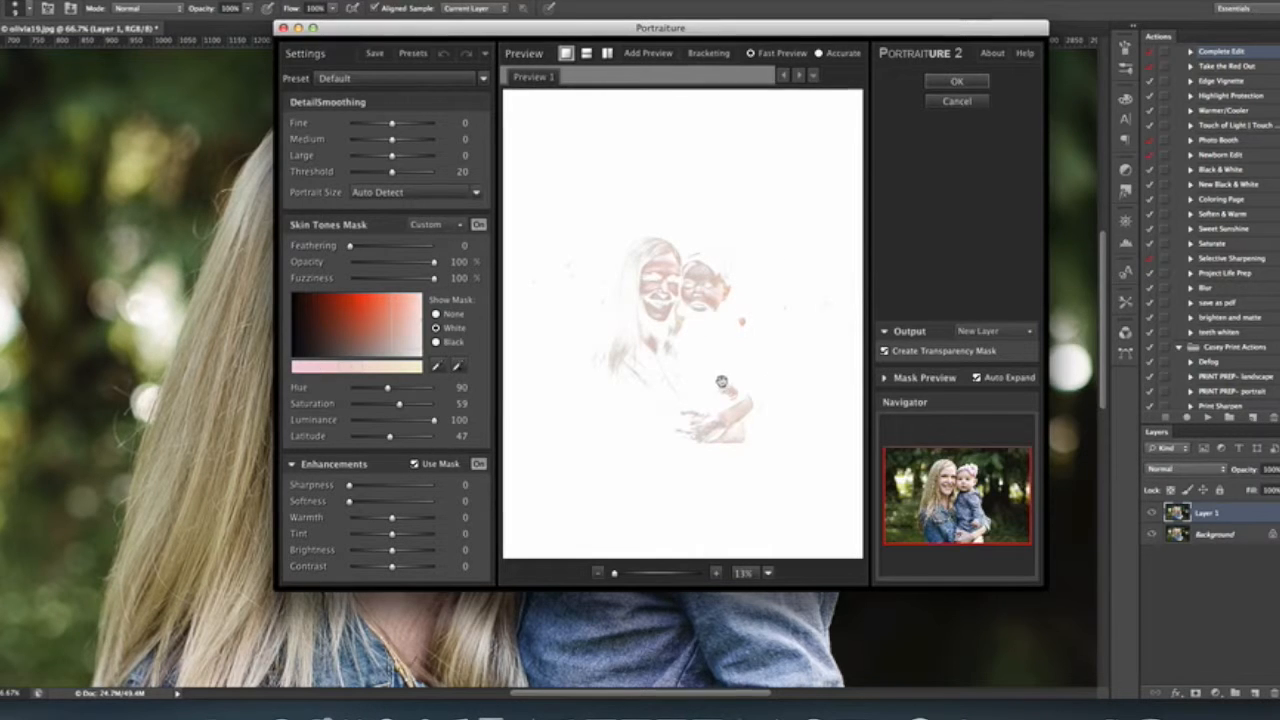
pyautogui.click(948, 82)
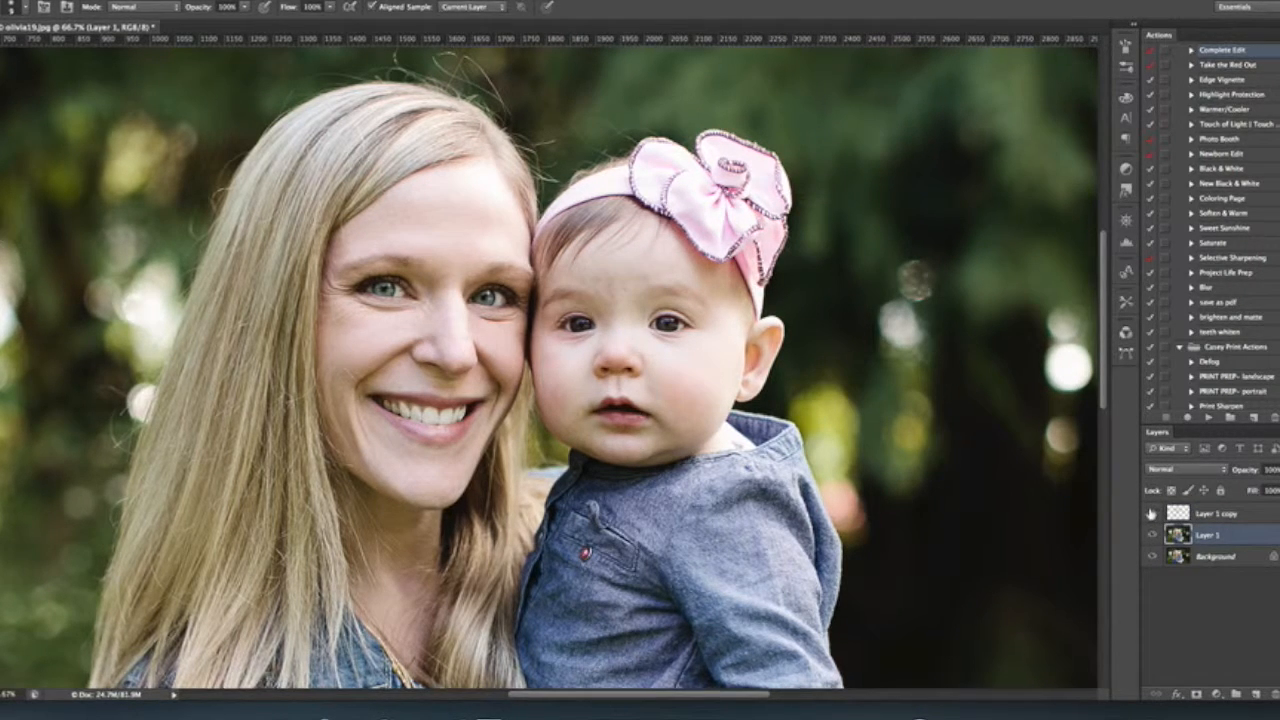
# Lower the opacity of the smoothed Layer 1 copy to 80% and compare the image with and without it.
pyautogui.click(1151, 513)
pyautogui.click(1212, 513)
pyautogui.click(1279, 470)
pyautogui.moveTo(1279, 486); pyautogui.dragTo(1277, 486)
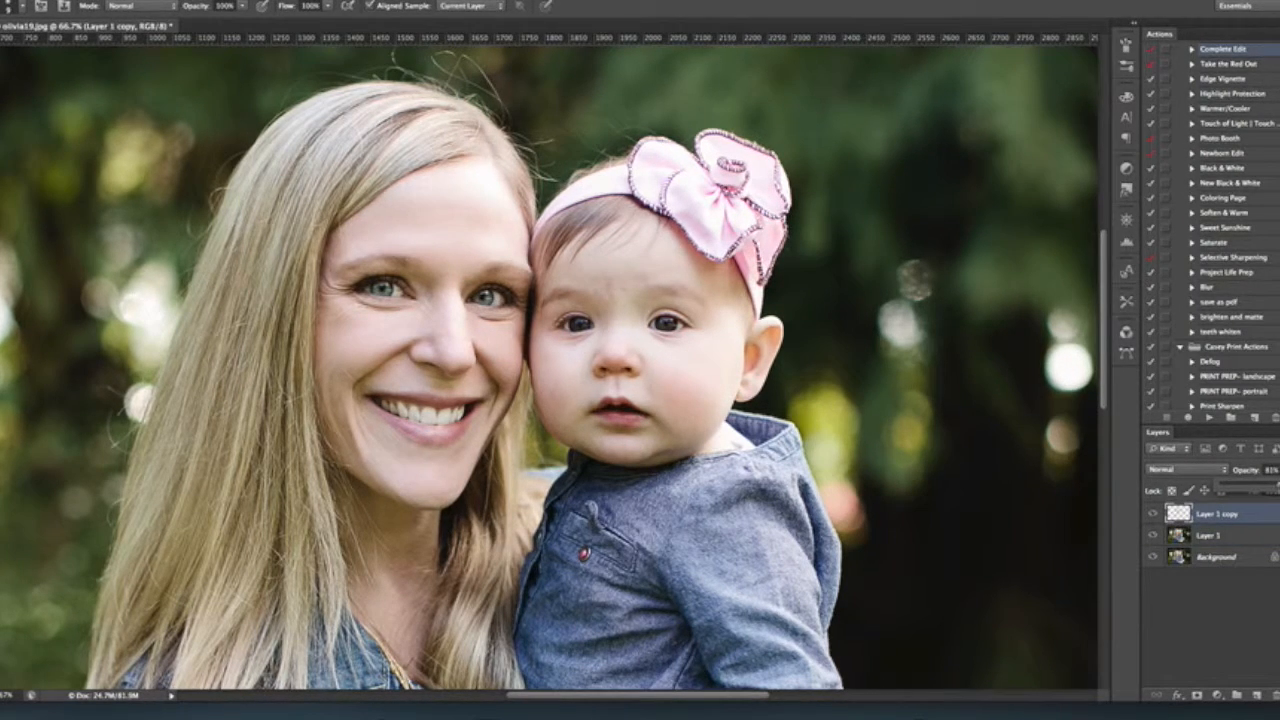
pyautogui.click(1151, 514)
pyautogui.click(1151, 514)
pyautogui.click(1151, 514)
pyautogui.click(1151, 514)
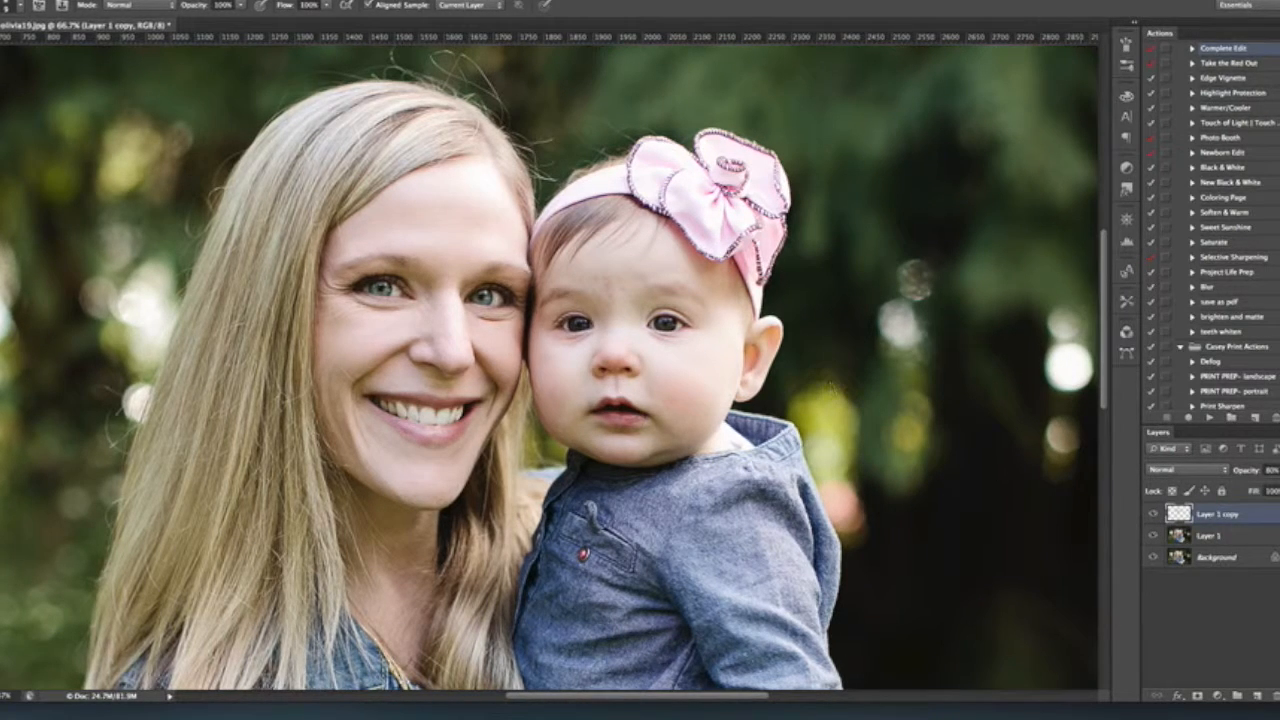
# Add a Reveal All layer mask to Layer 1 copy and brush on it at 17% opacity to reduce the smoothing over the faces.
pyautogui.click(290, 1)
pyautogui.moveTo(175, 1)
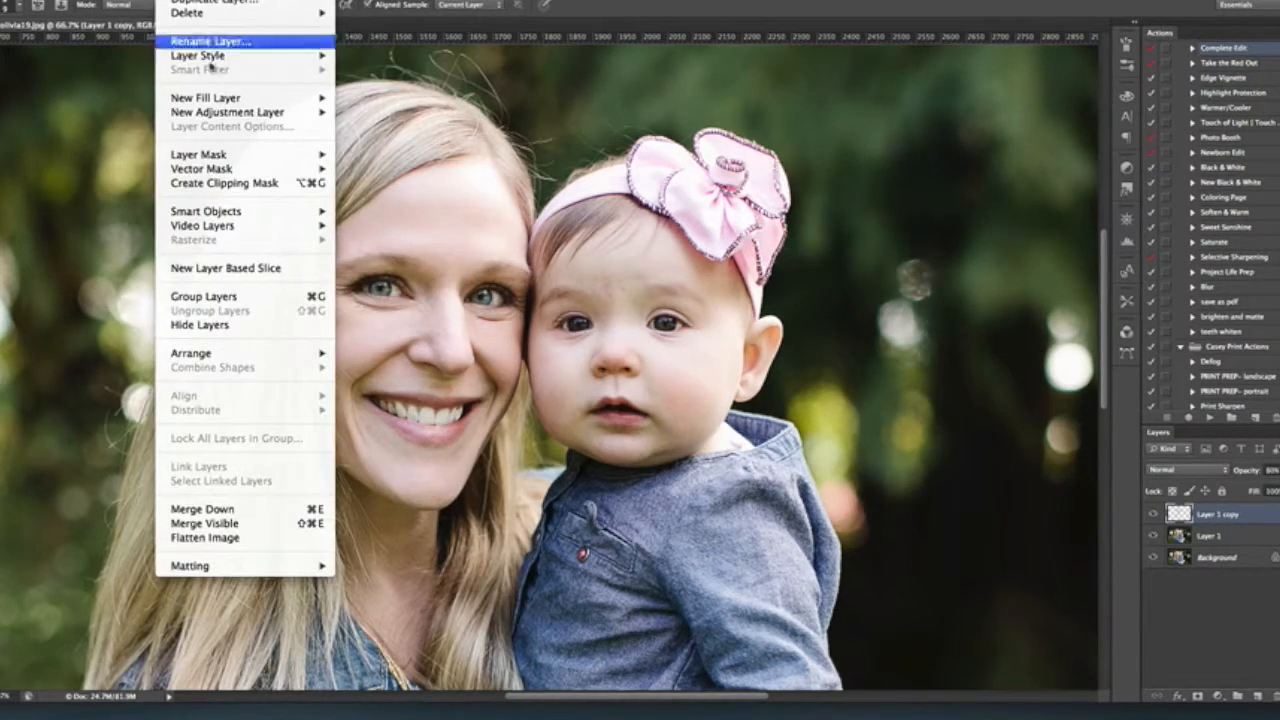
pyautogui.moveTo(227, 154)
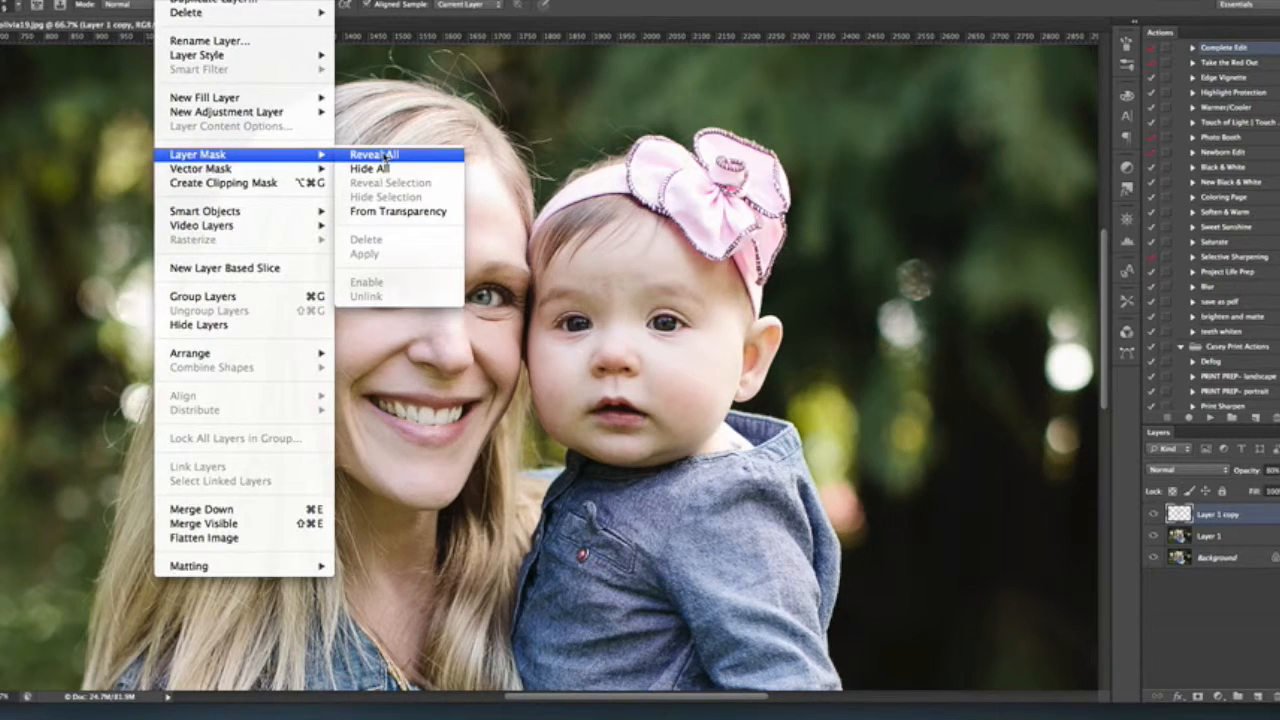
pyautogui.click(385, 156)
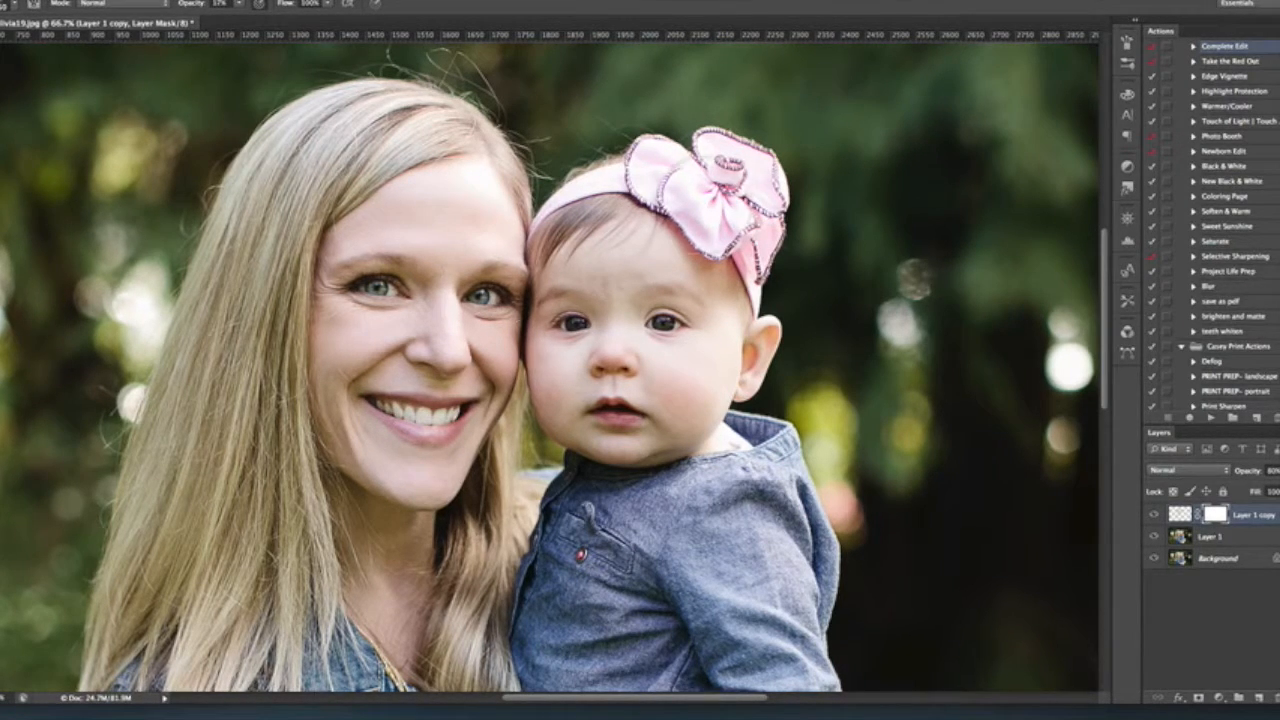
pyautogui.click(701, 371)
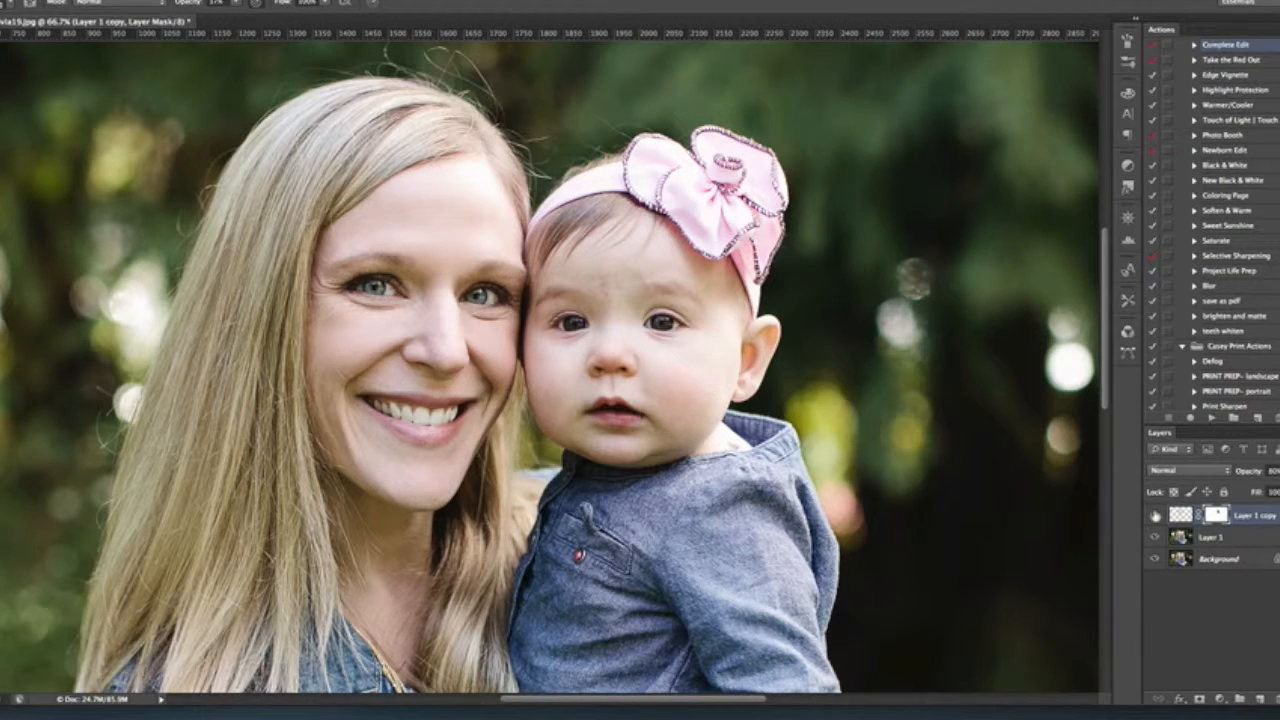
# Compare the photo with and without the masked smoothing layer, both on the faces and across the whole image.
pyautogui.click(1155, 516)
pyautogui.click(1155, 516)
pyautogui.click(1155, 516)
pyautogui.click(1155, 516)
pyautogui.click(1155, 516)
pyautogui.click(1155, 515)
pyautogui.click(1155, 515)
pyautogui.click(1155, 515)
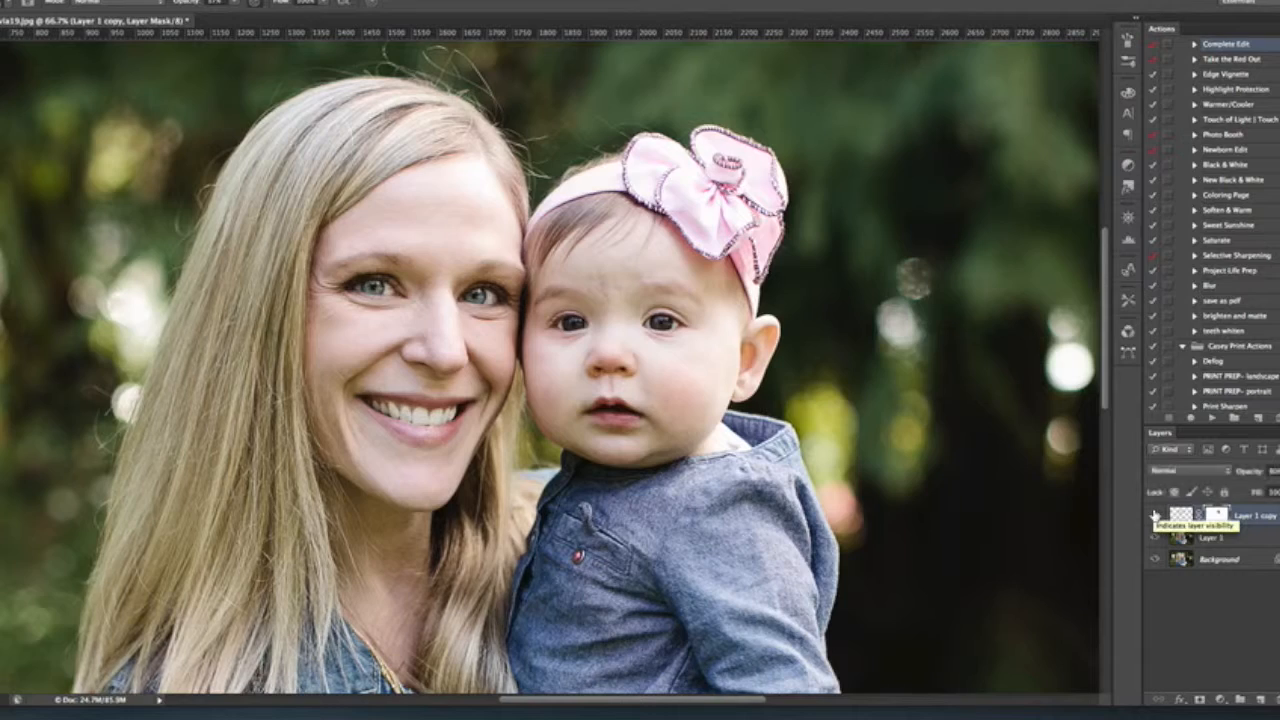
pyautogui.click(1155, 515)
pyautogui.click(1155, 515)
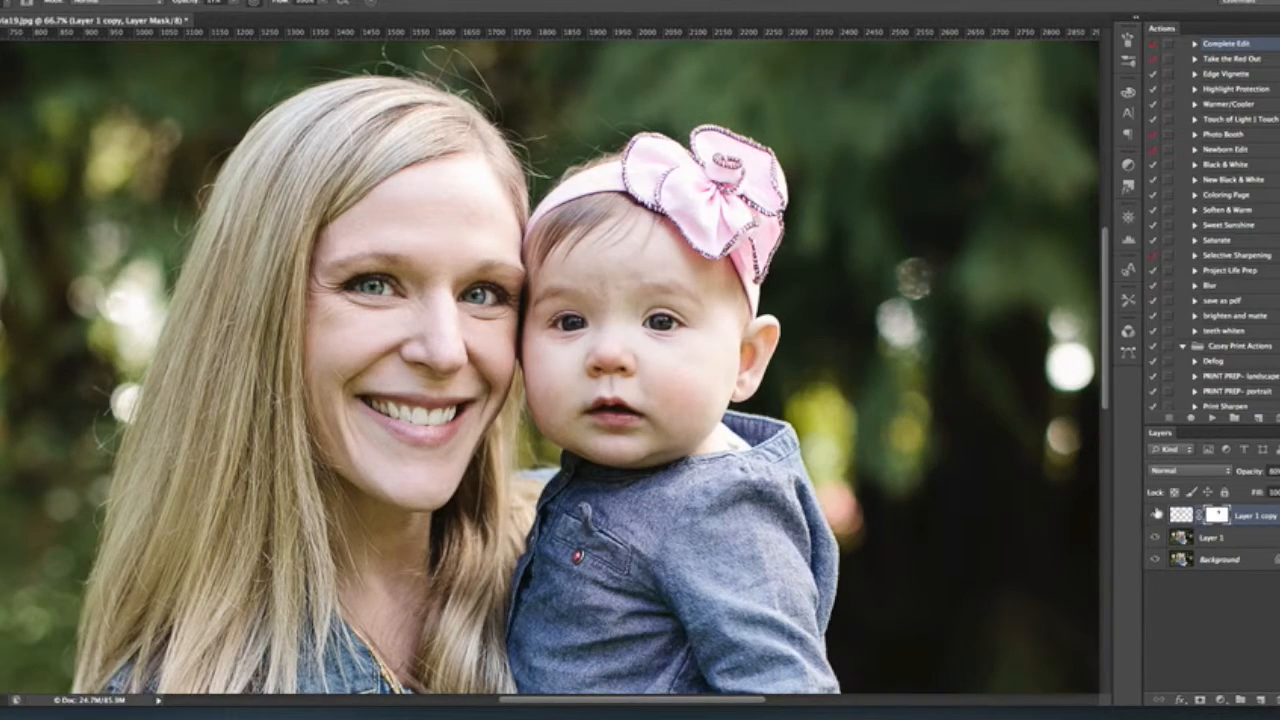
pyautogui.hotkey('ctrl', '-')
pyautogui.hotkey('ctrl', '-')
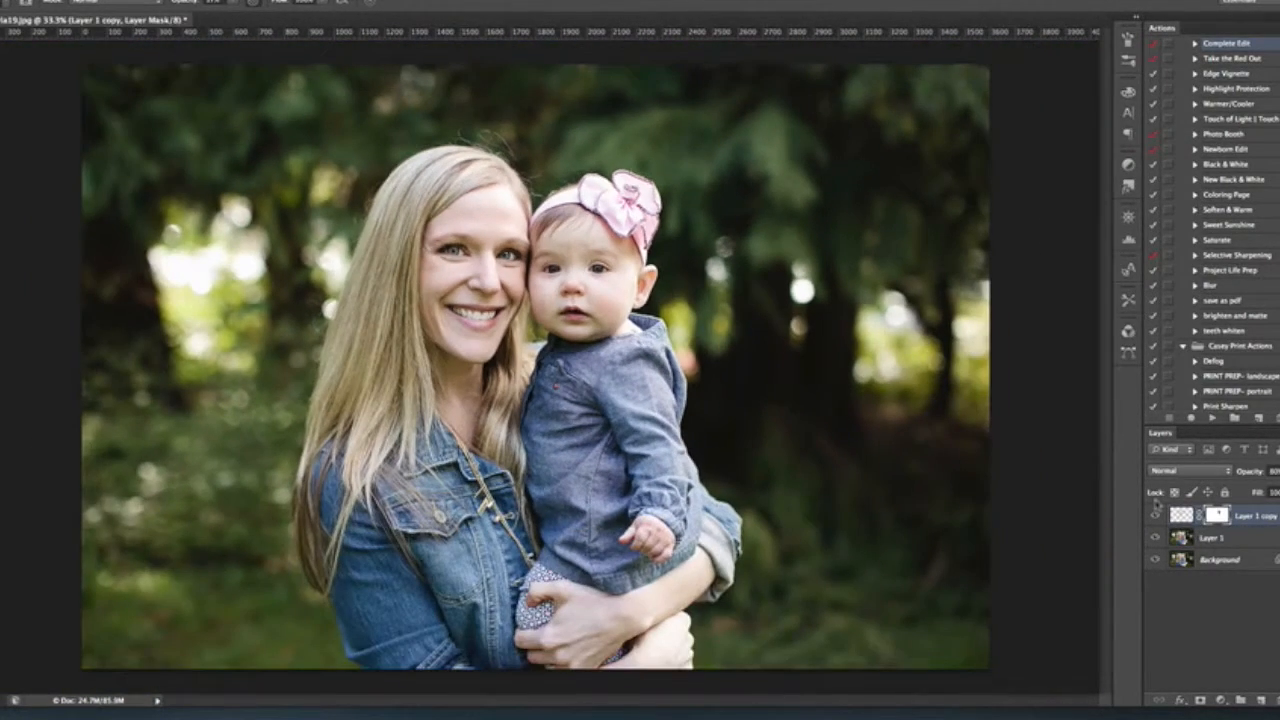
pyautogui.click(1156, 515)
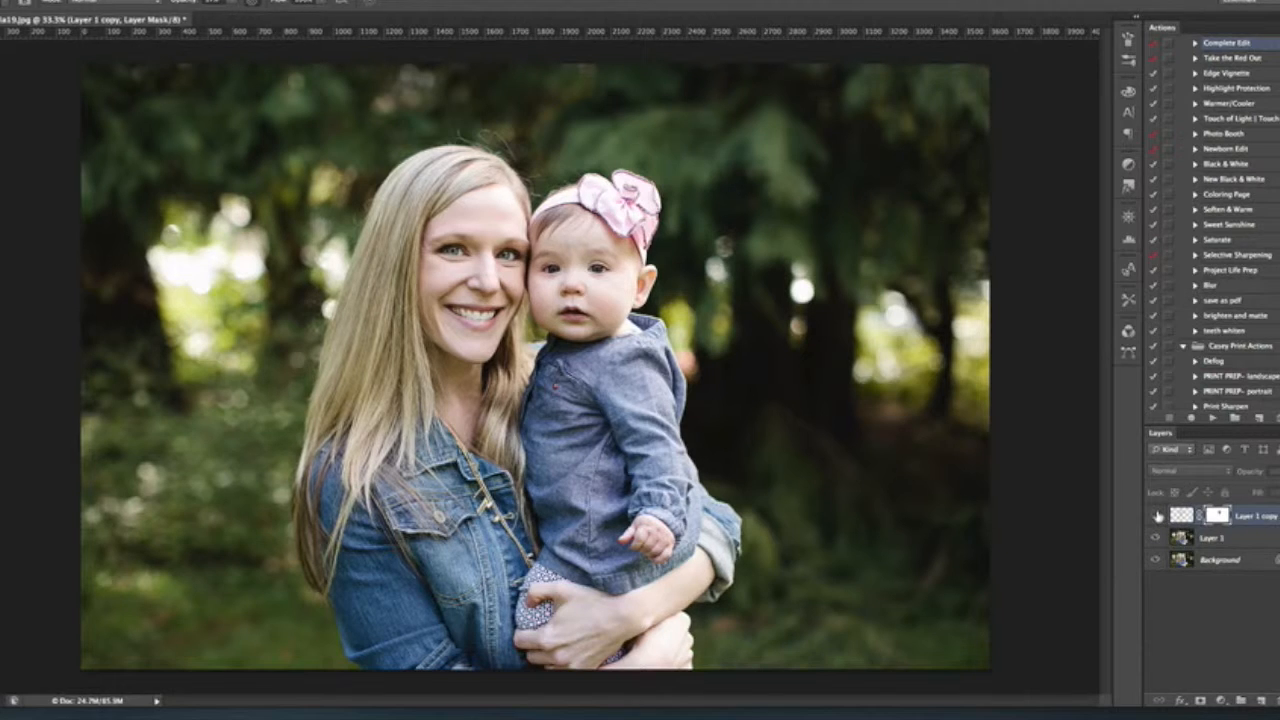
pyautogui.click(1156, 515)
pyautogui.click(1156, 515)
pyautogui.click(1156, 515)
pyautogui.click(1157, 515)
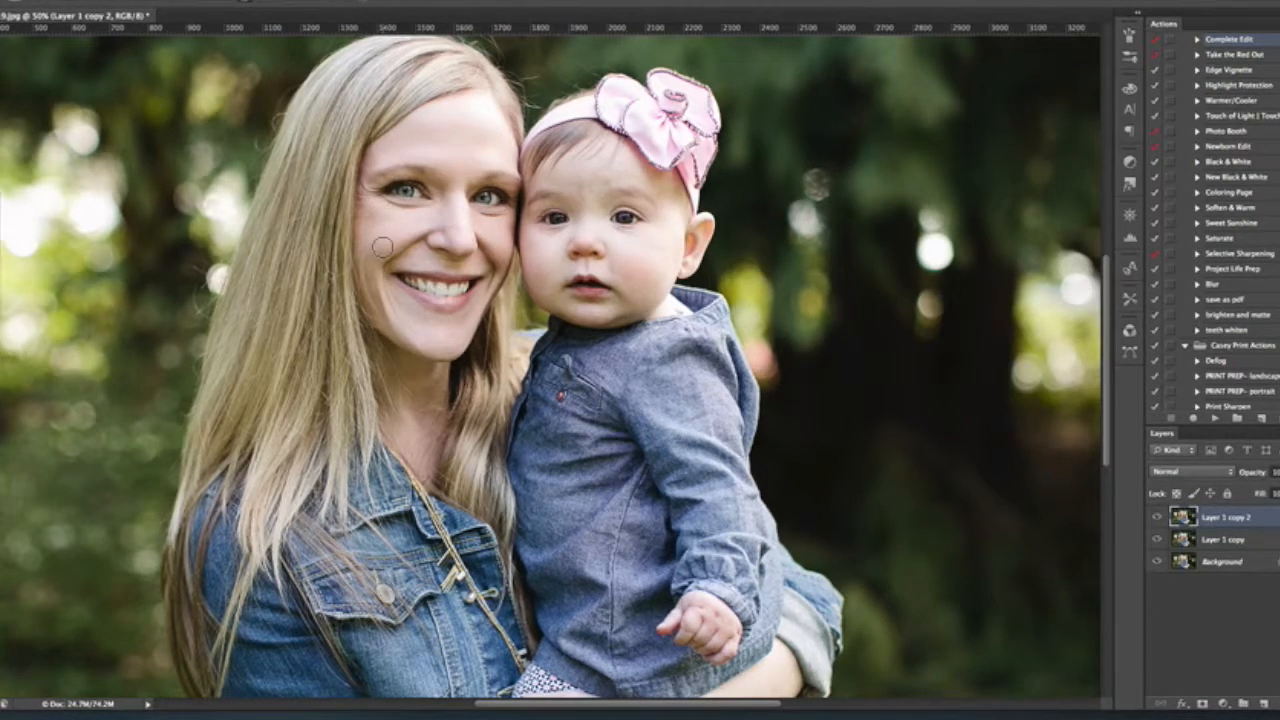
# Soften the lines under the woman's eyes on Layer 1 copy 2 with skin cloned from nearby areas.
pyautogui.press('super+minus')
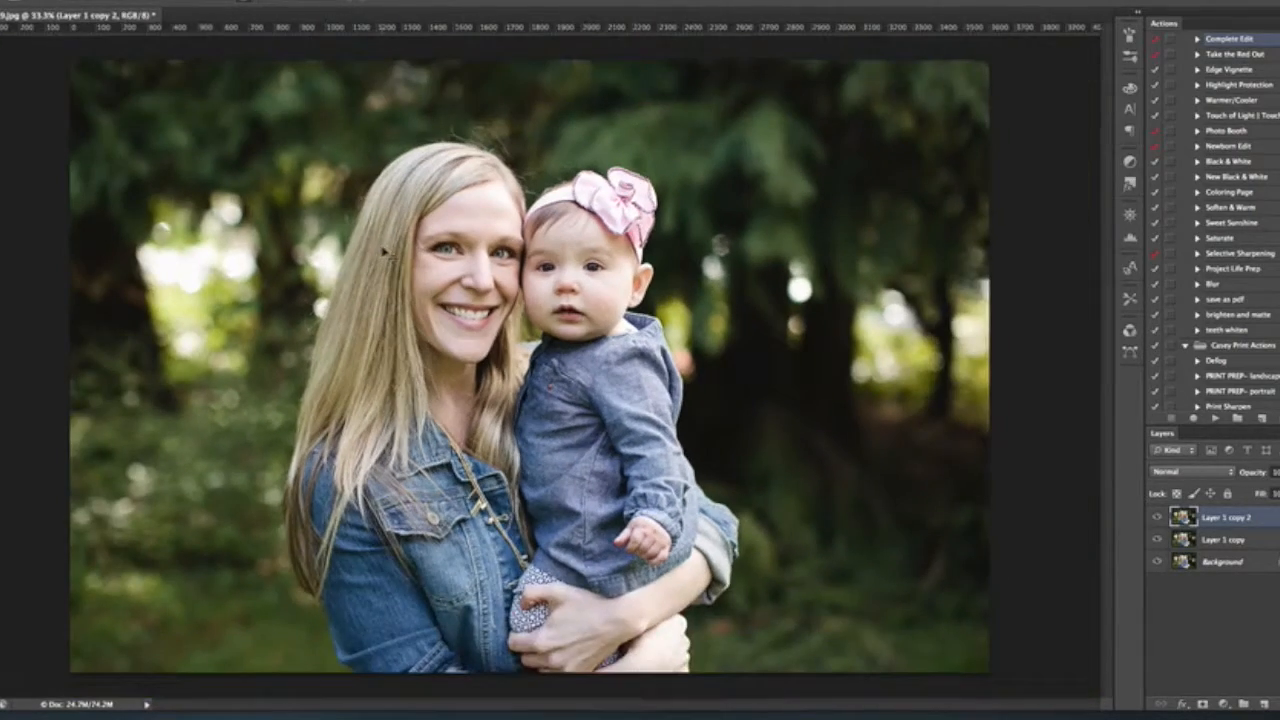
pyautogui.press('super+plus')
pyautogui.press('super+plus')
pyautogui.scroll(5, 330, 316)
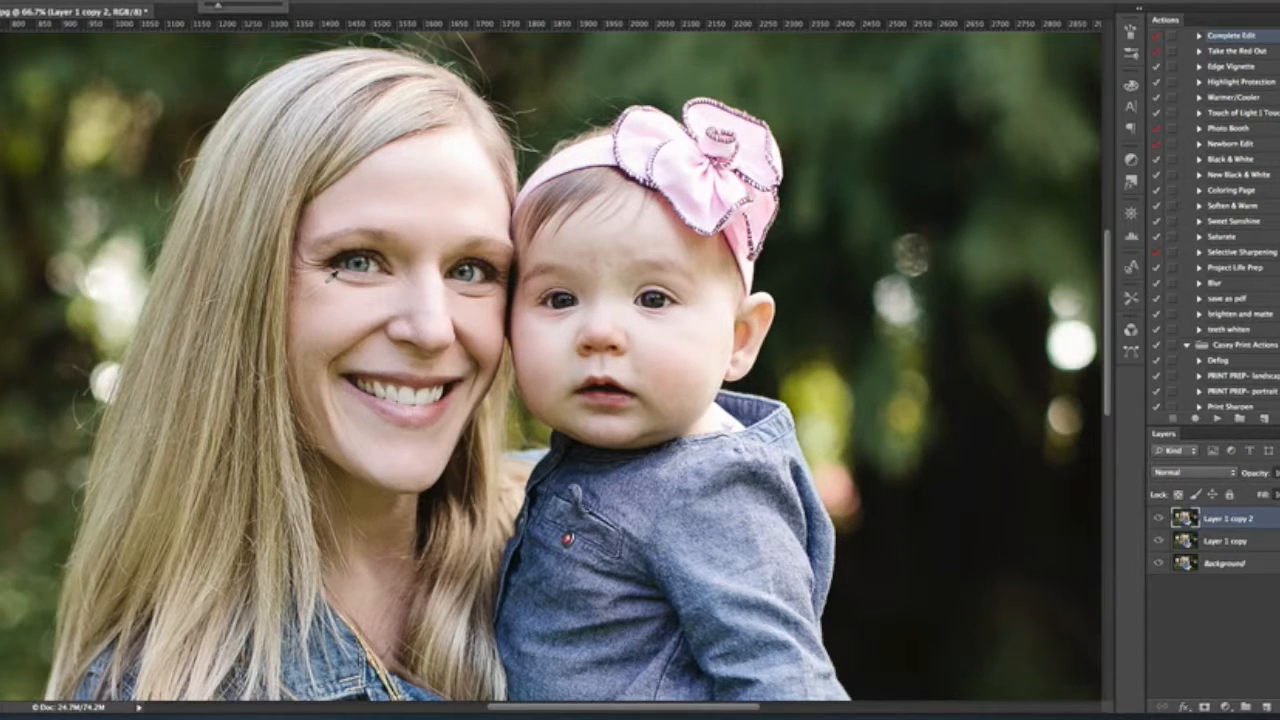
pyautogui.keyDown('alt'); pyautogui.click(327, 285); pyautogui.keyUp('alt')
pyautogui.moveTo(325, 281)
pyautogui.mouseDown()
pyautogui.moveTo(364, 291)
pyautogui.moveTo(325, 288)
pyautogui.moveTo(386, 289)
pyautogui.moveTo(315, 289)
pyautogui.mouseUp()
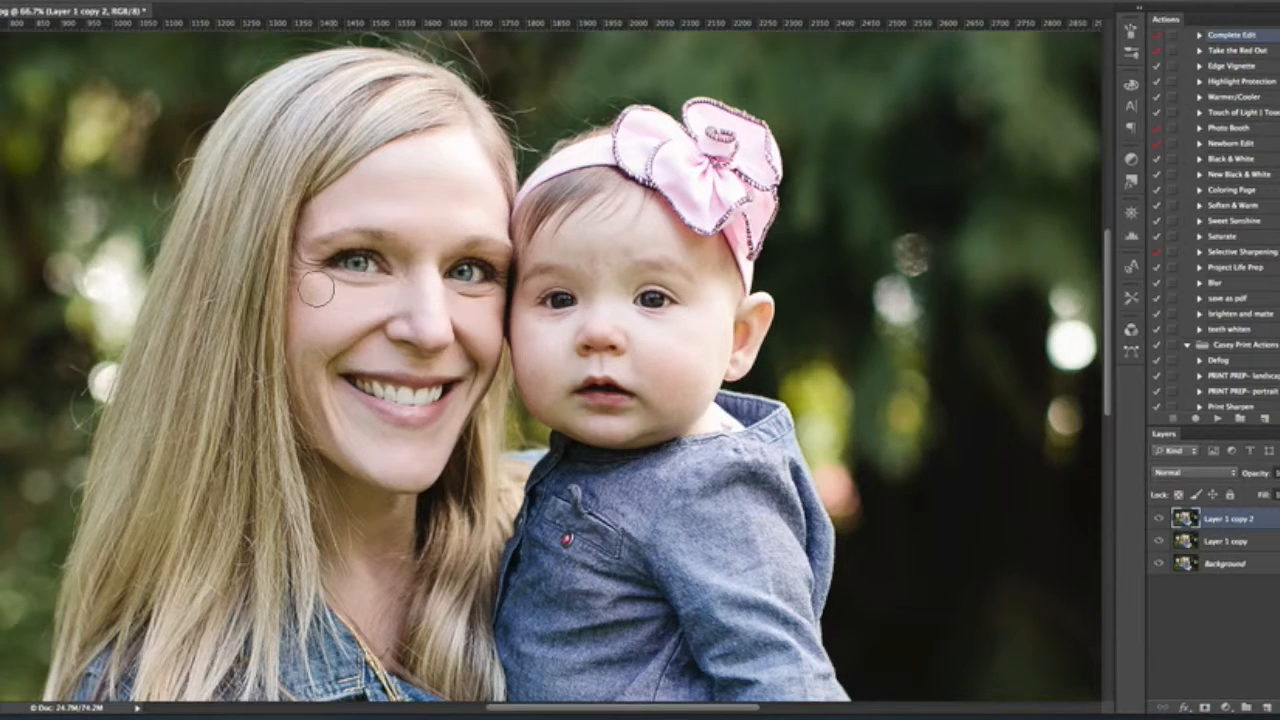
pyautogui.keyDown('alt'); pyautogui.click(468, 303); pyautogui.keyUp('alt')
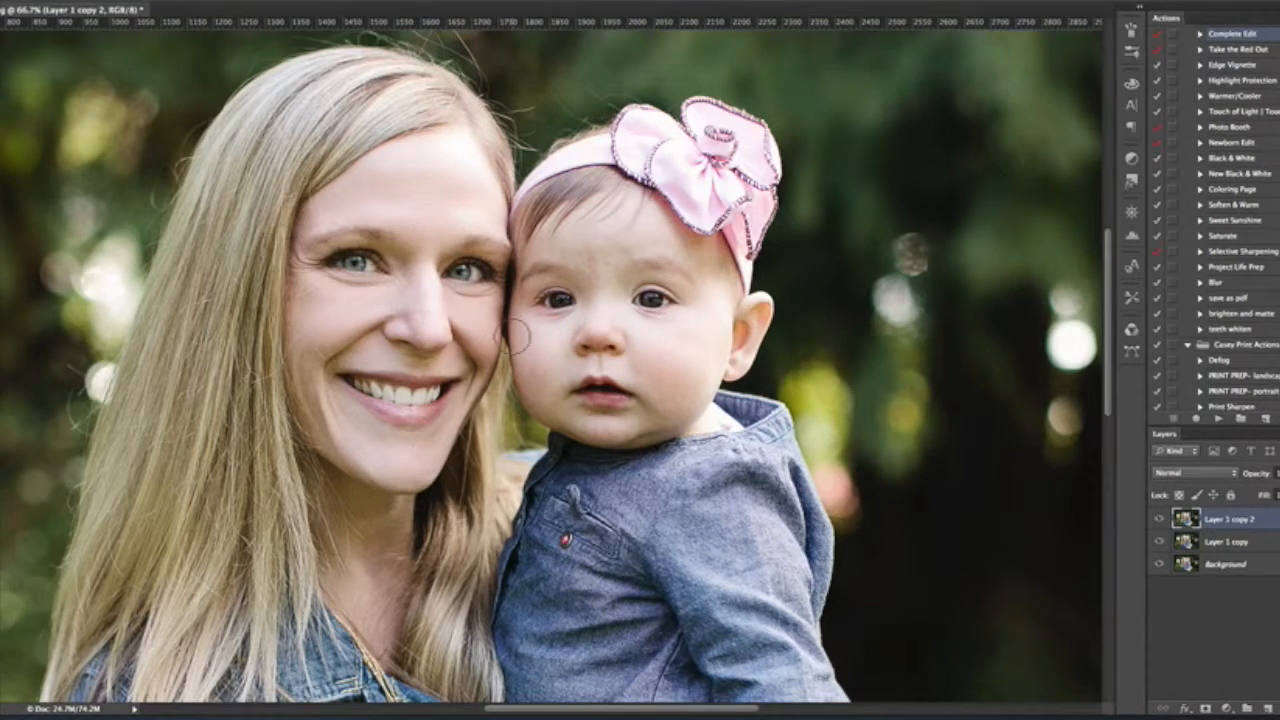
# Compare the full image with and without the under-eye retouching on Layer 1 copy 2.
pyautogui.press('super+minus')
pyautogui.press('super+minus')
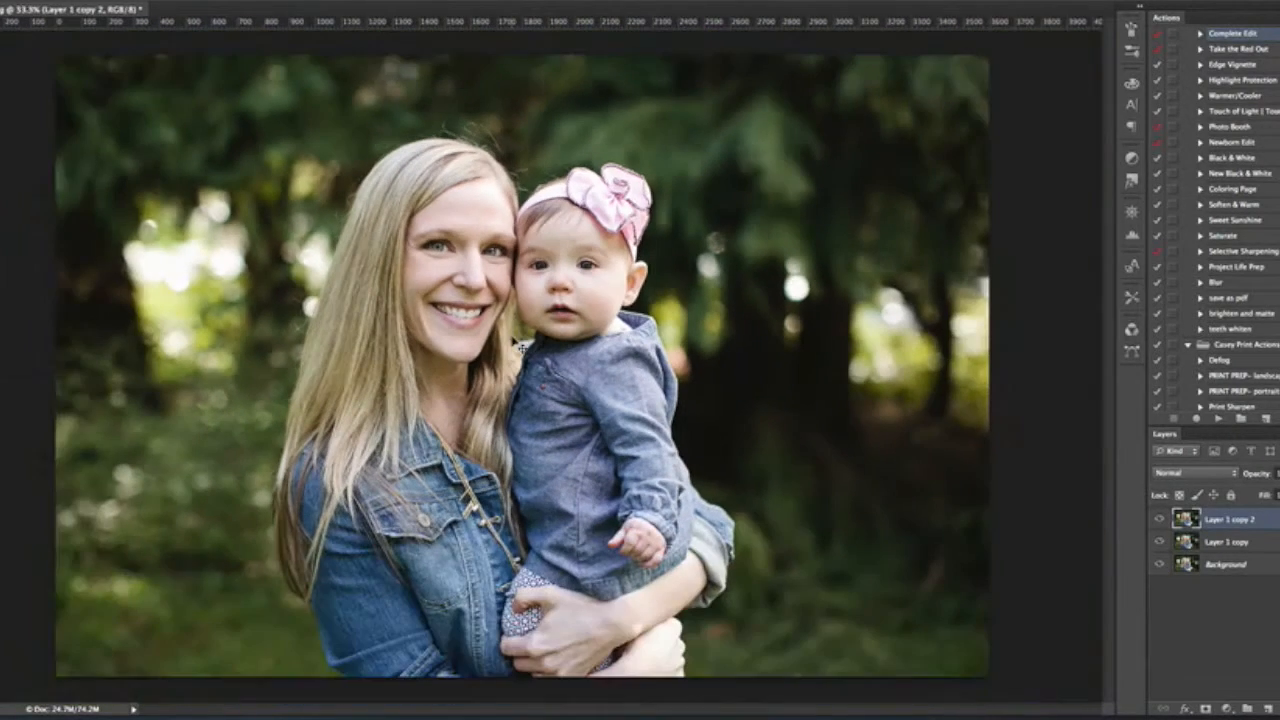
pyautogui.click(1159, 519)
pyautogui.click(1158, 520)
pyautogui.click(1158, 520)
pyautogui.click(1158, 520)
pyautogui.click(1158, 520)
pyautogui.click(1158, 520)
pyautogui.click(1158, 520)
pyautogui.click(1158, 520)
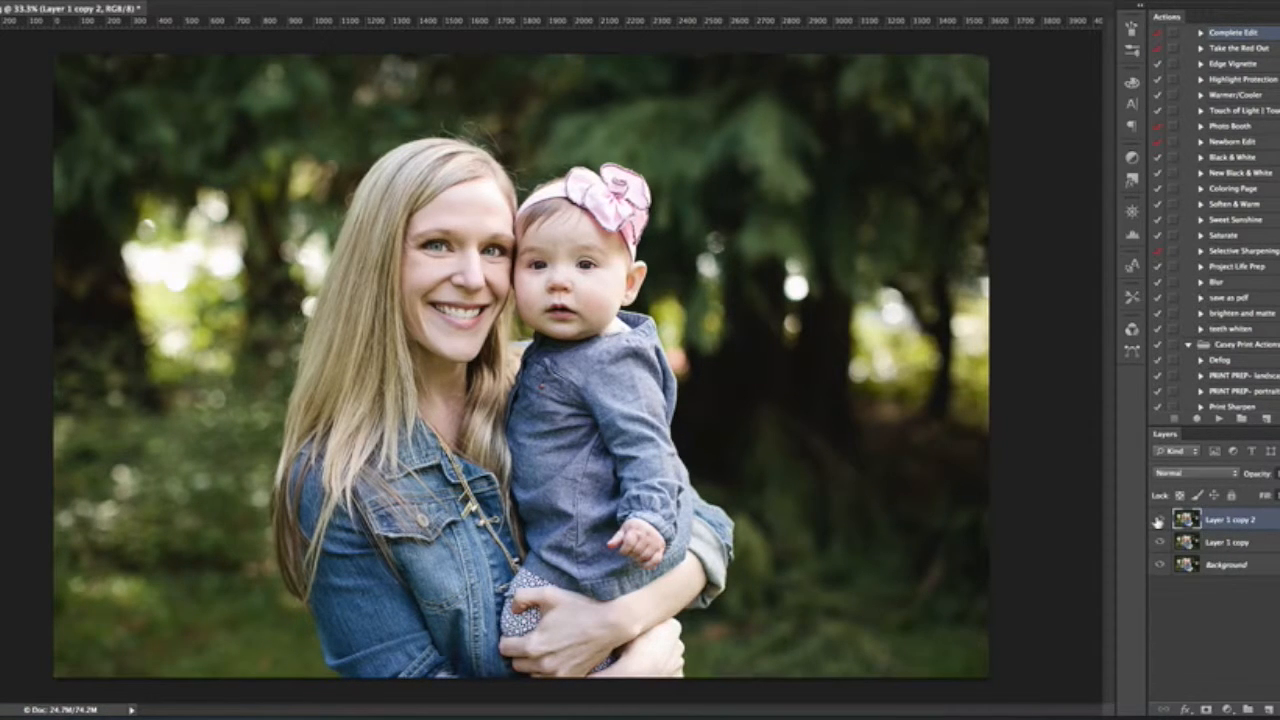
# Merge Layer 1 copy 2 and Layer 1 copy into a single layer above the Background.
pyautogui.click(1279, 474)
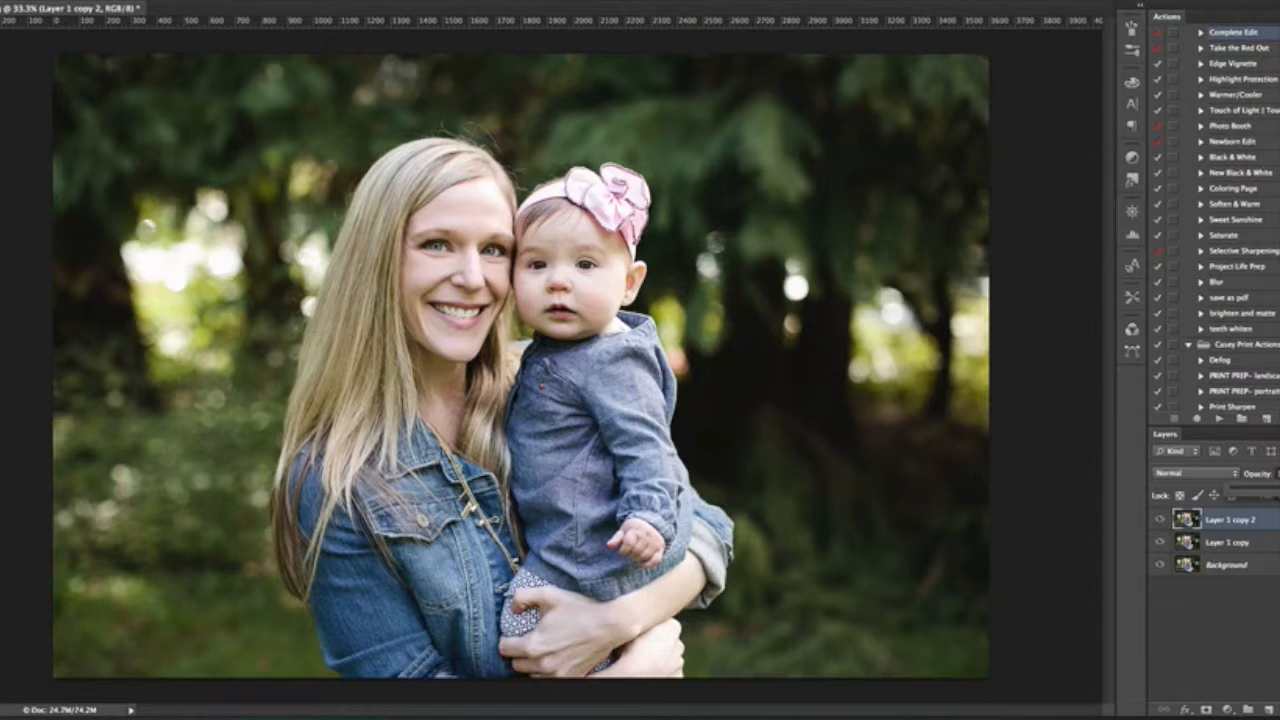
pyautogui.keyDown('shift'); pyautogui.click(1226, 540); pyautogui.keyUp('shift')
pyautogui.rightClick(1226, 540)
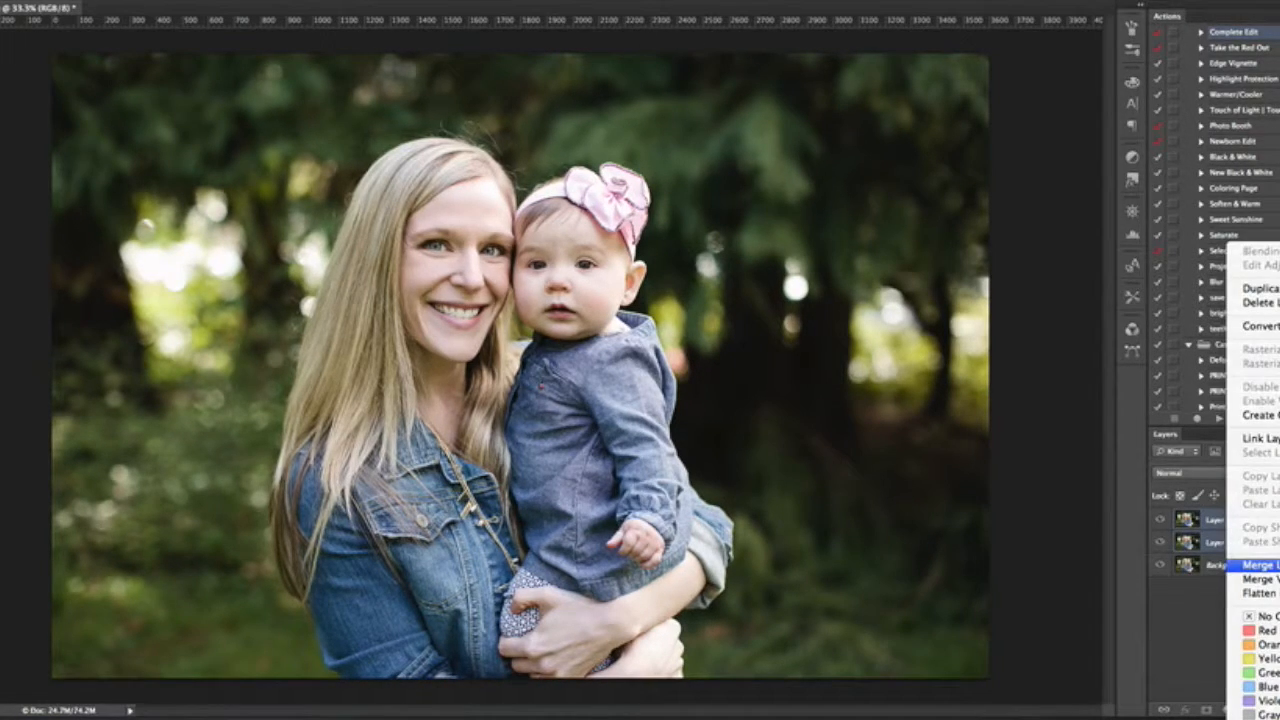
pyautogui.click(1250, 566)
# Compare the merged retouching layer with the original Background across the whole photo.
pyautogui.click(1161, 520)
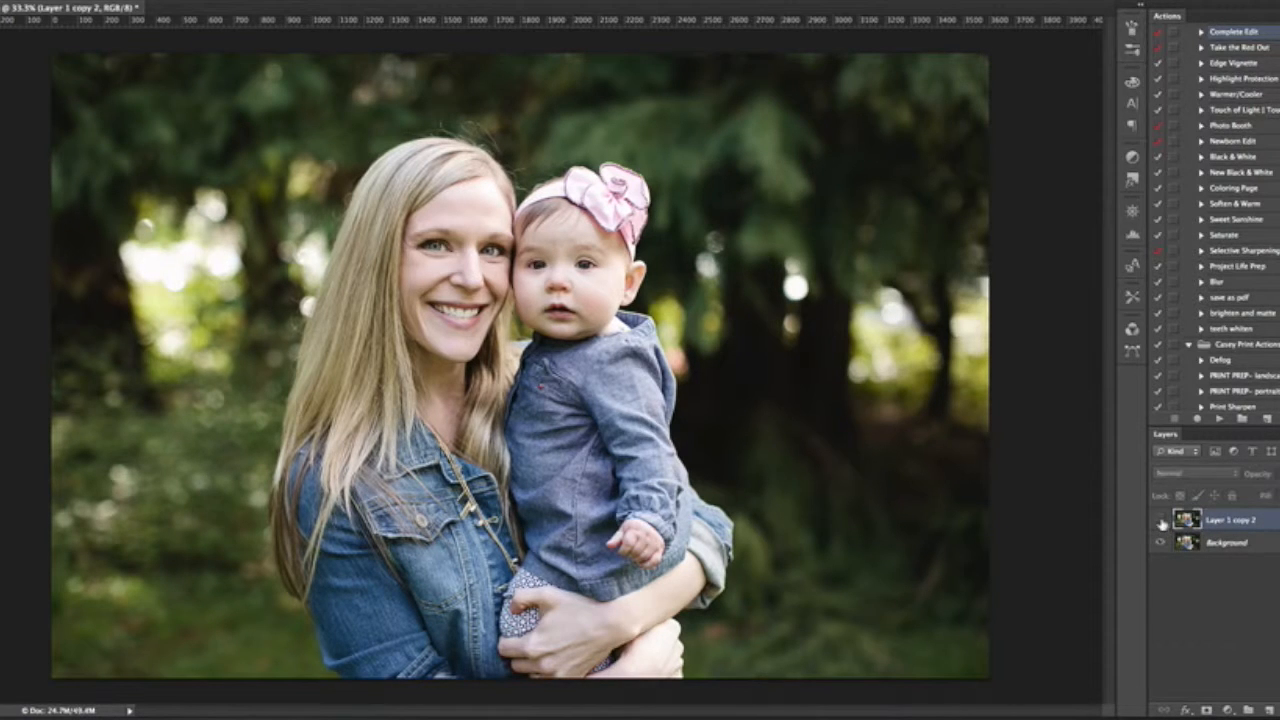
pyautogui.click(1161, 521)
pyautogui.click(1161, 520)
pyautogui.click(1161, 521)
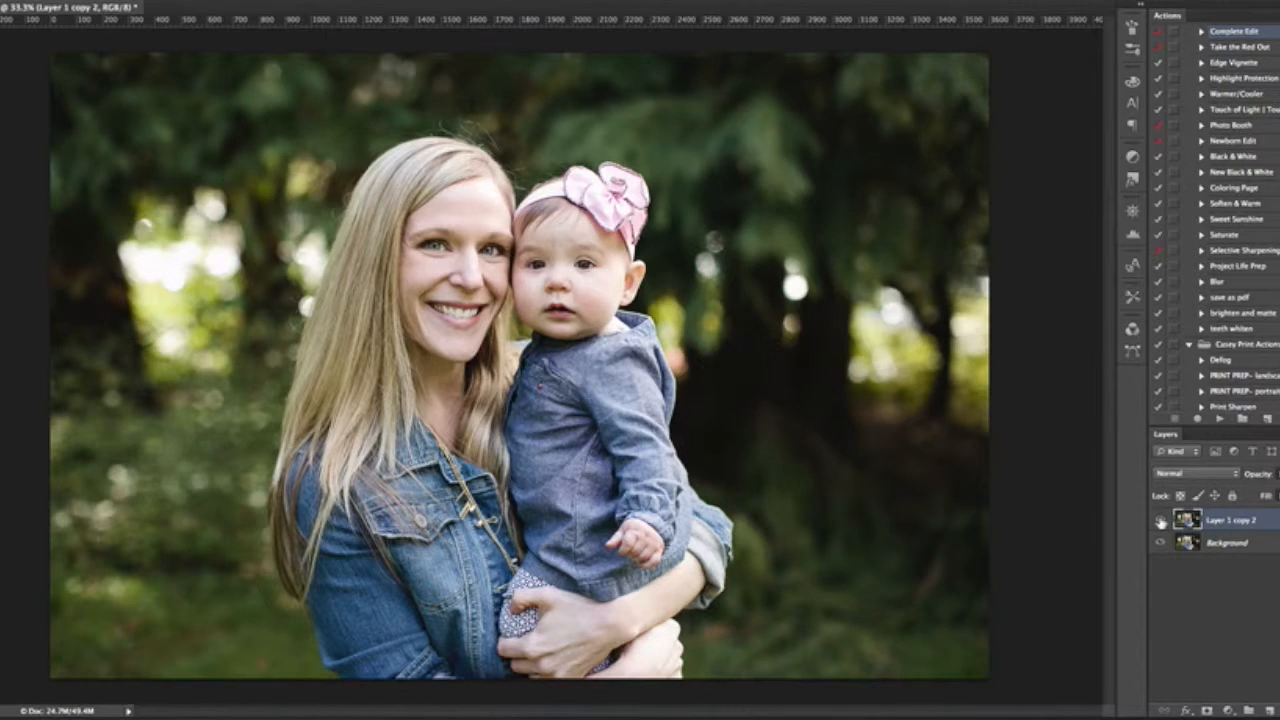
pyautogui.hotkey('ctrl', '-')
pyautogui.hotkey('ctrl', '+')
pyautogui.hotkey('ctrl', '-')
pyautogui.click(1161, 520)
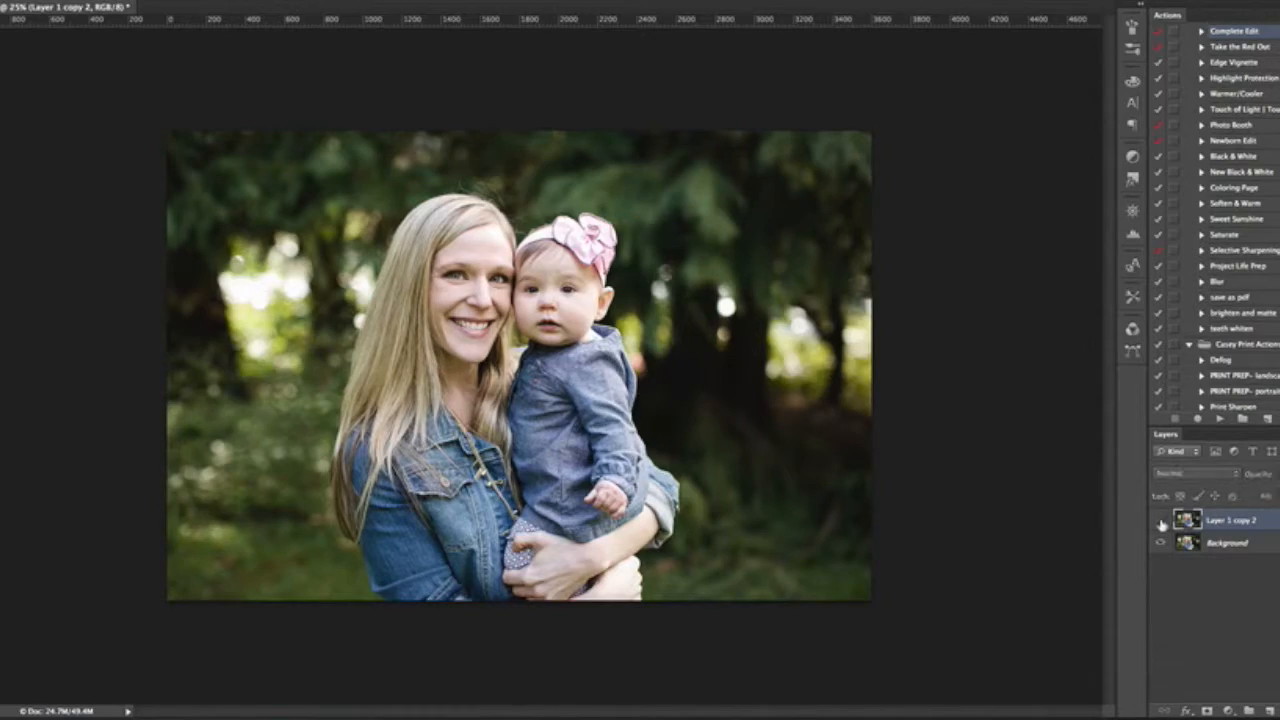
# Examine the skin smoothing and under-eye retouching on both faces at 100% against the original Background.
pyautogui.hotkey('ctrl', '+')
pyautogui.hotkey('ctrl', '+')
pyautogui.hotkey('ctrl', '+')
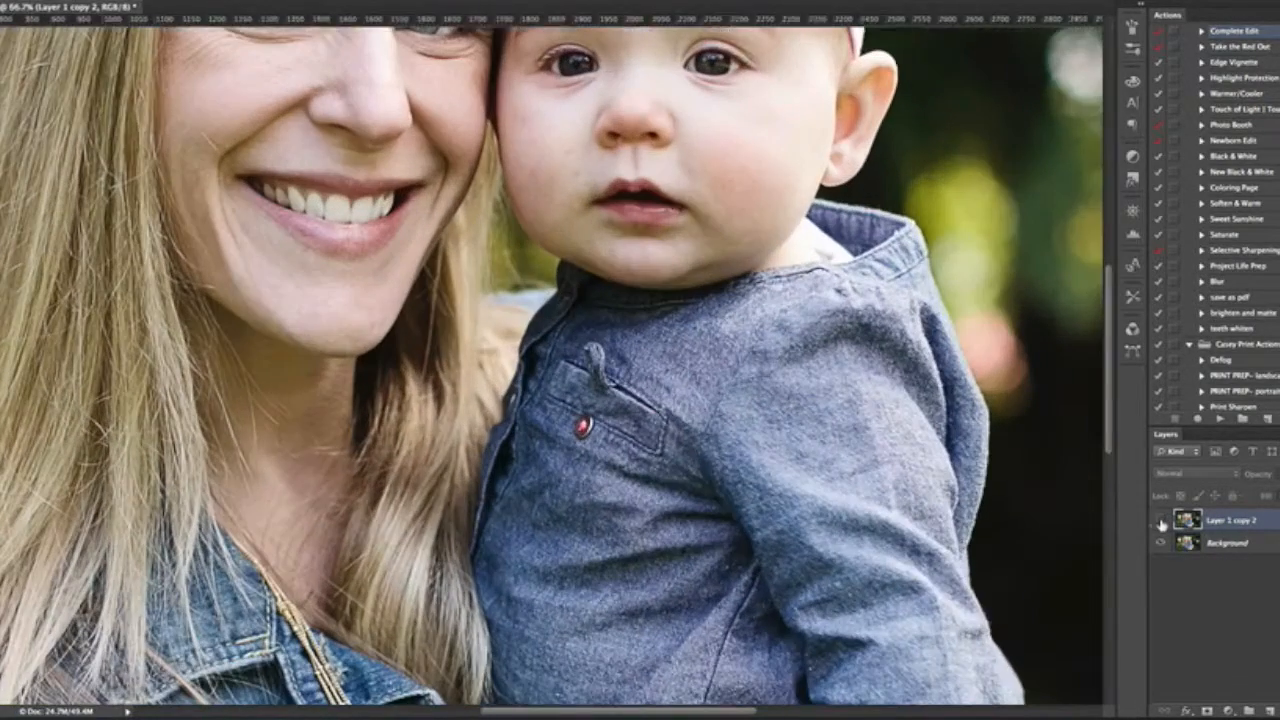
pyautogui.hotkey('ctrl', '+')
pyautogui.scroll(2, 968, 450)
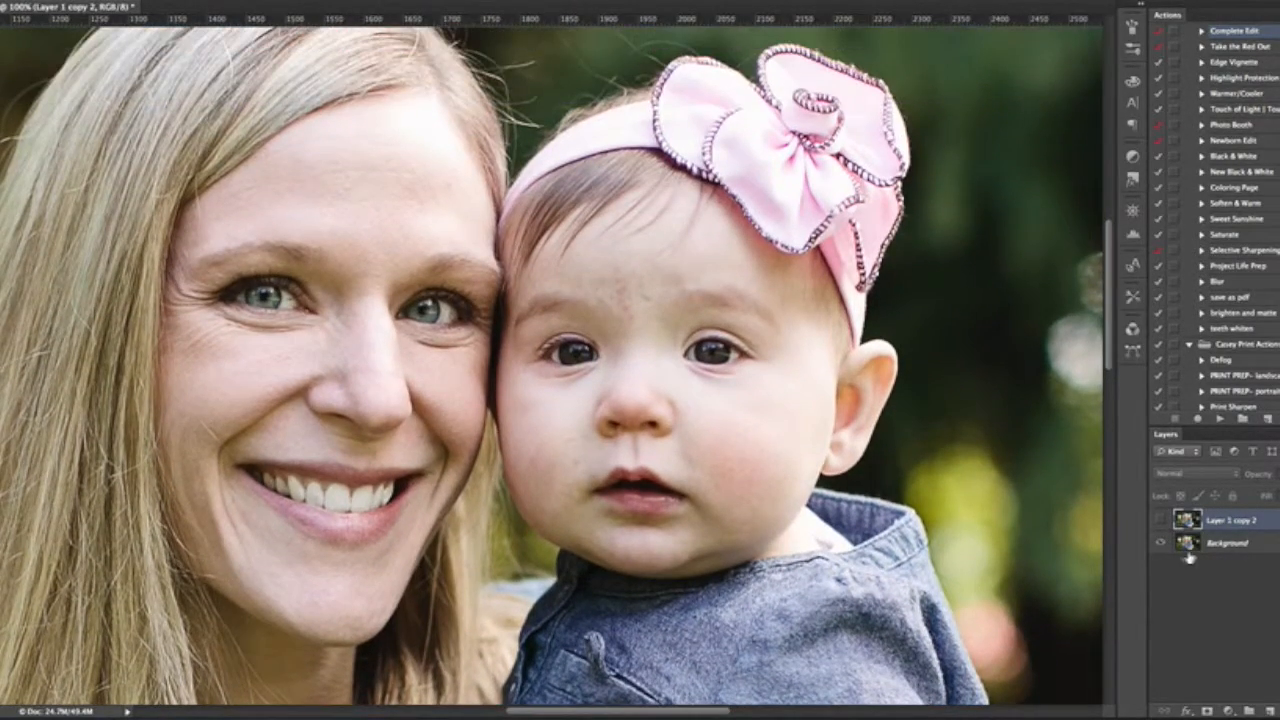
pyautogui.click(1161, 520)
pyautogui.click(1160, 521)
pyautogui.click(1160, 521)
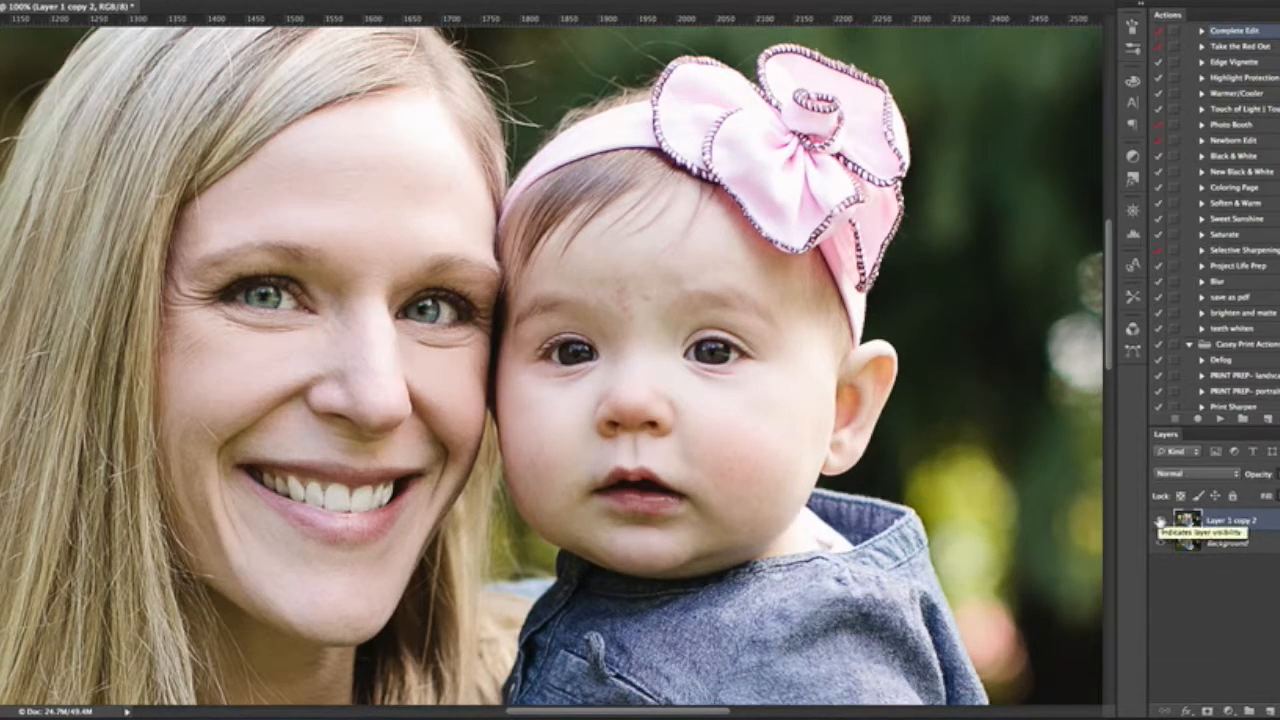
pyautogui.press('super+minus')
pyautogui.press('super+minus')
pyautogui.press('super+minus')
pyautogui.press('super+minus')
pyautogui.press('super+plus')
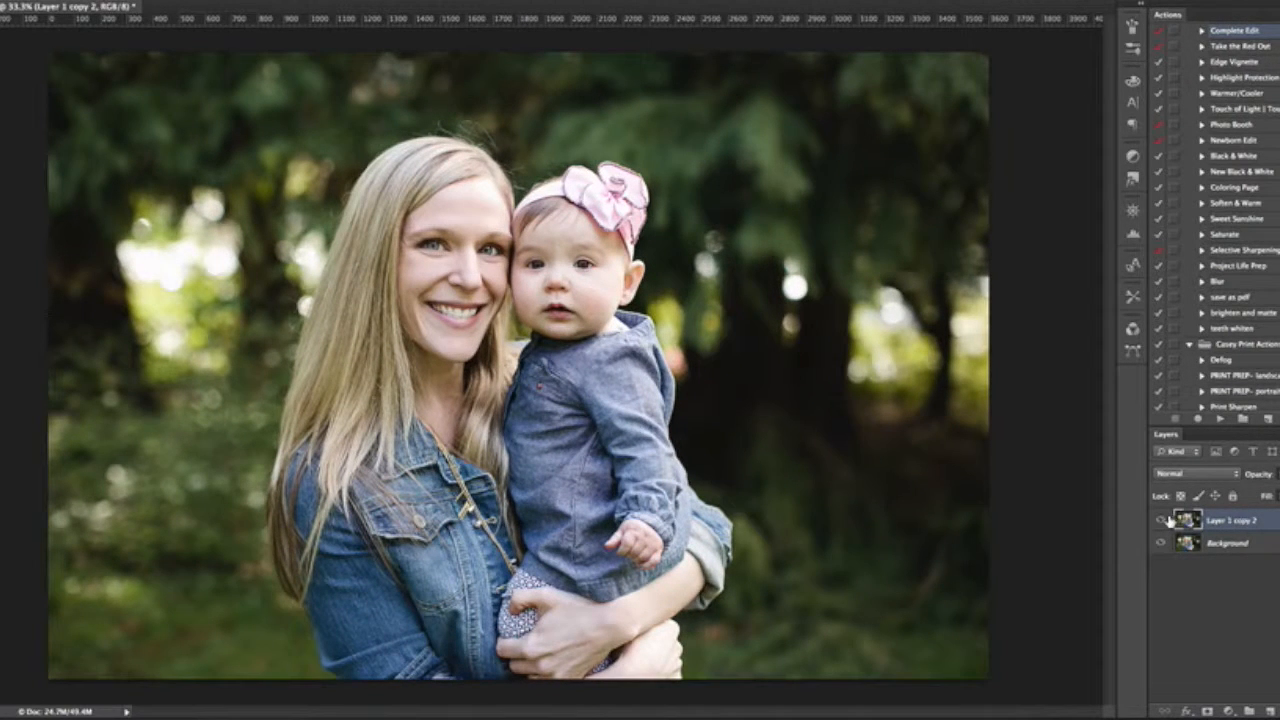